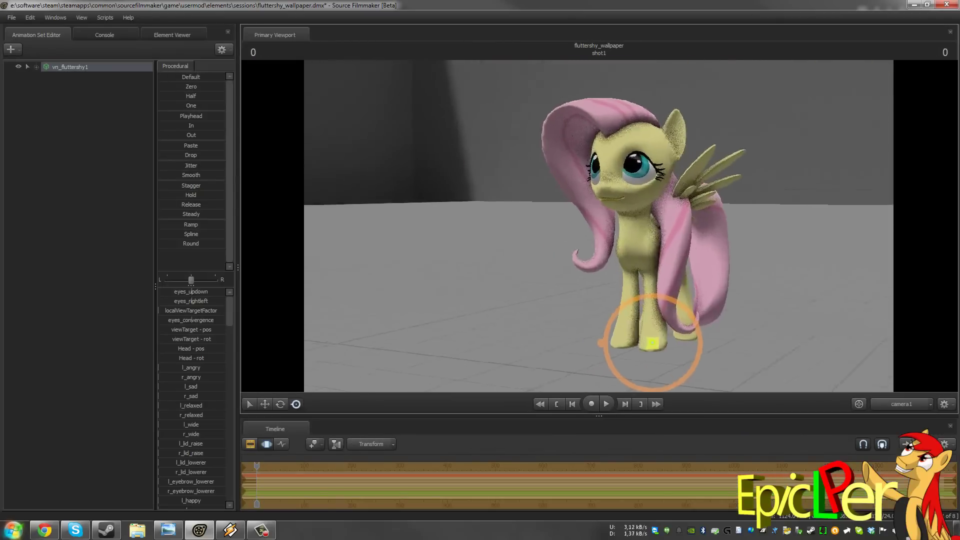
# - Change the vn_fluttershy1 model's wing body group to the folded wings
pyautogui.rightClick(105, 63)
pyautogui.moveTo(150, 204)
pyautogui.click(235, 220)
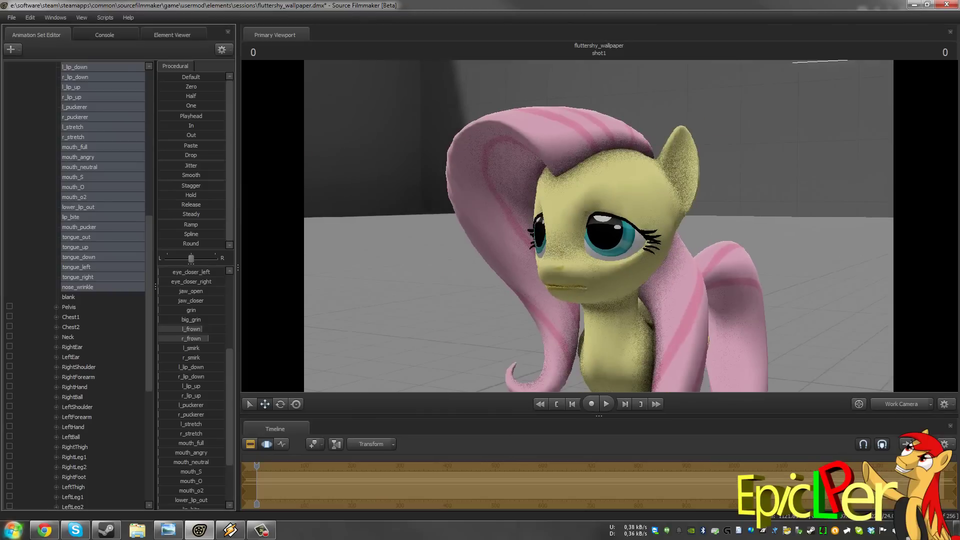
# - Rotate the head to lift the face, and rotate the left hind leg at the thigh
pyautogui.scroll(6, 191, 388)
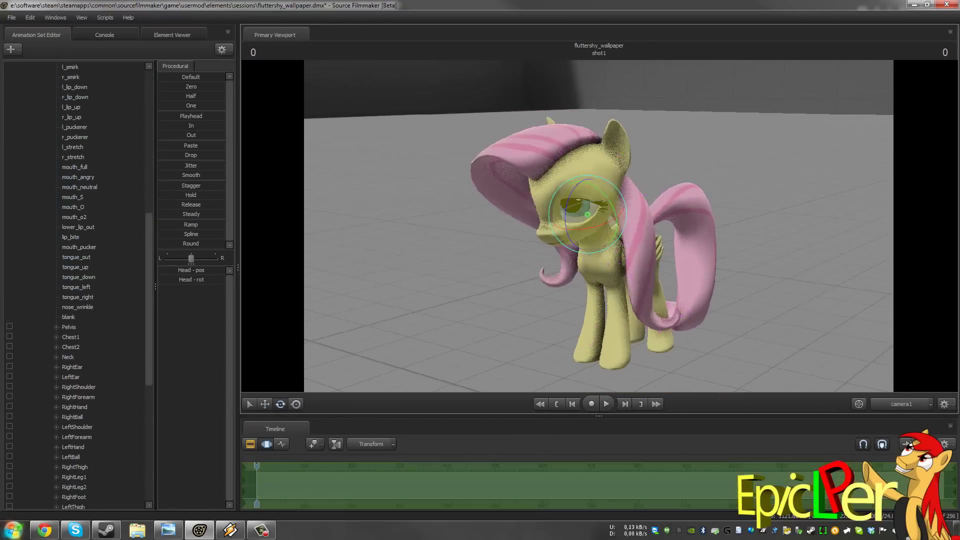
pyautogui.moveTo(568, 226); pyautogui.dragTo(559, 215)
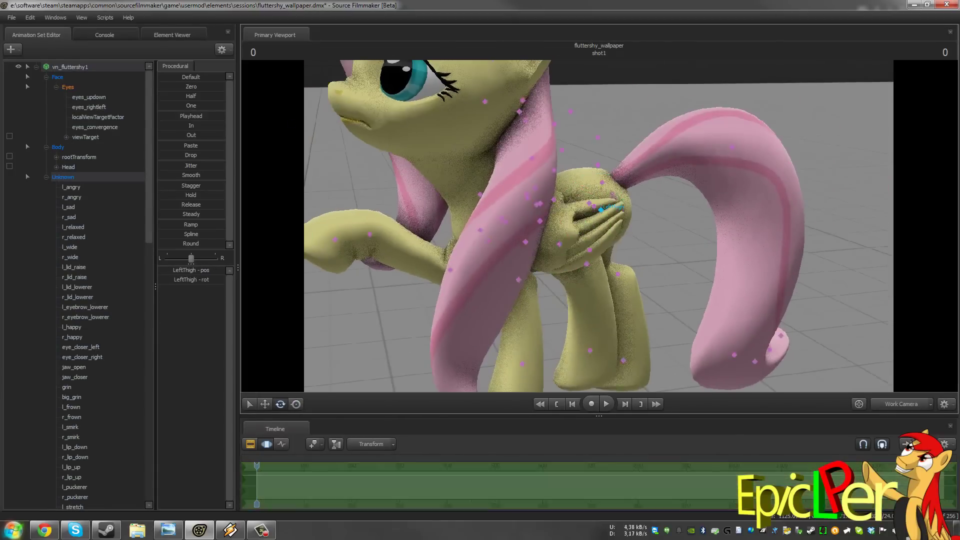
pyautogui.keyDown('ctrl'); pyautogui.click(607, 210); pyautogui.keyUp('ctrl')
pyautogui.moveTo(580, 138); pyautogui.dragTo(590, 139)
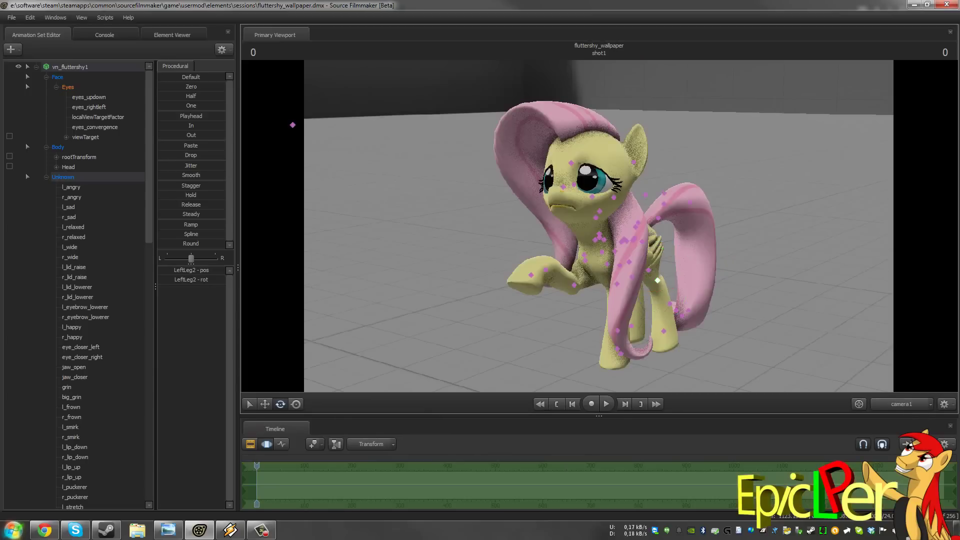
# - Try the model's skin variants, including skin 1, and keep the one with the large pupils
pyautogui.rightClick(62, 68)
pyautogui.moveTo(100, 196)
pyautogui.click(159, 205)
pyautogui.rightClick(102, 66)
pyautogui.moveTo(142, 196)
pyautogui.click(199, 205)
pyautogui.rightClick(99, 71)
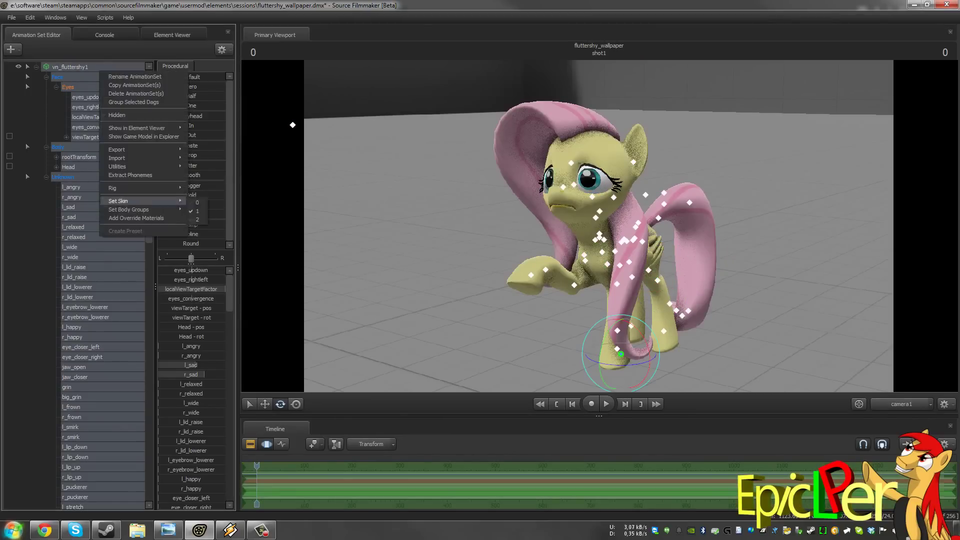
pyautogui.click(195, 210)
# - Rotate the neck to adjust the head's tilt in a higher camera1 framing, and save the session
pyautogui.keyDown('alt'); pyautogui.moveTo(598, 226); pyautogui.dragTo(570, 215); pyautogui.keyUp('alt')
pyautogui.hotkey('ctrl', 's')
pyautogui.moveTo(588, 270); pyautogui.dragTo(568, 253)
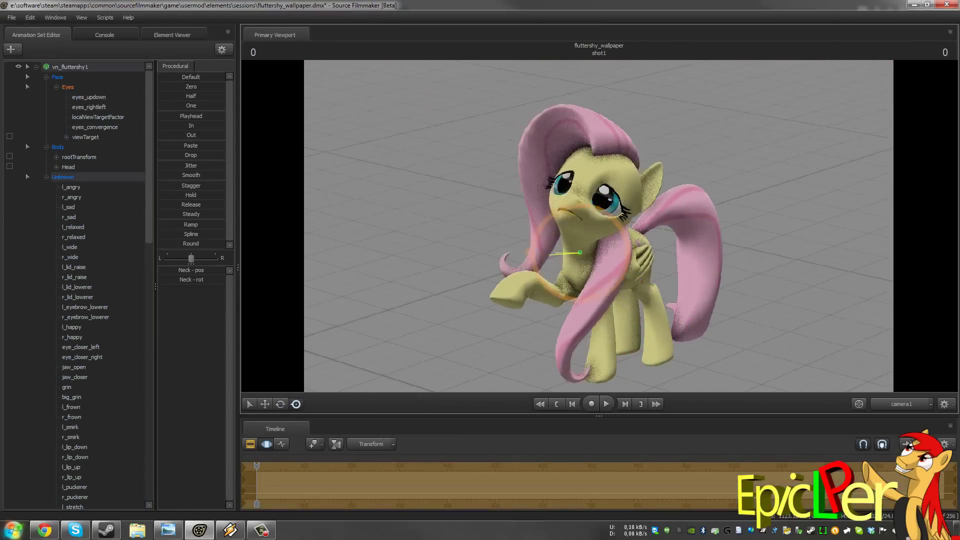
pyautogui.keyDown('ctrl'); pyautogui.click(578, 249); pyautogui.keyUp('ctrl')
pyautogui.hotkey('ctrl', 's')
# - Raise the l_eyebrow_lowerer and r_eyebrow_lowerer face sliders to their maximum
pyautogui.keyDown('ctrl'); pyautogui.click(609, 367); pyautogui.keyUp('ctrl')
pyautogui.scroll(-1, 191, 388)
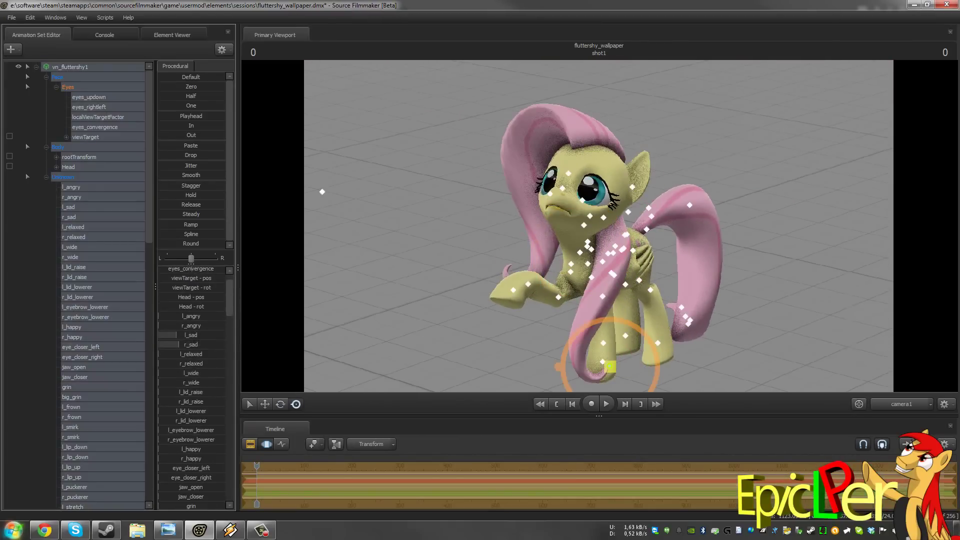
pyautogui.scroll(-2, 193, 351)
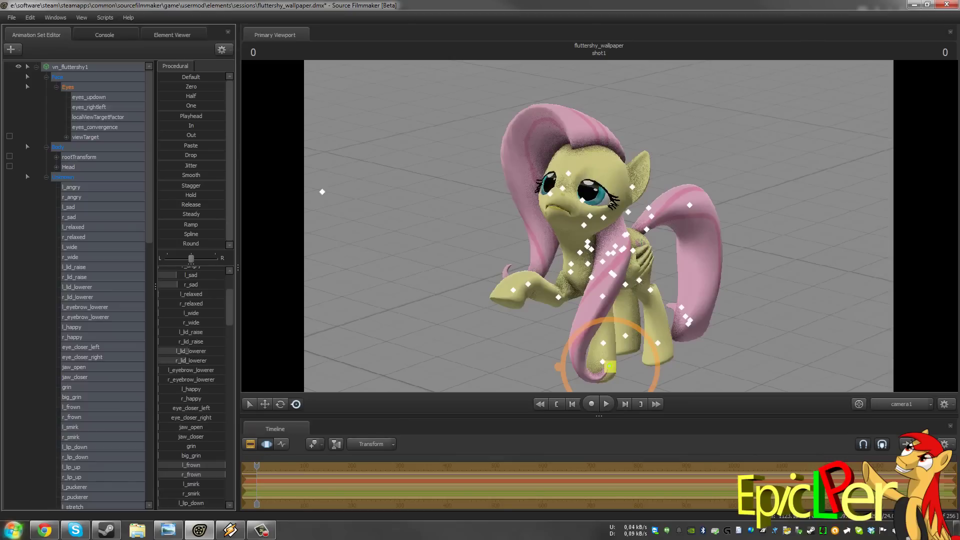
pyautogui.moveTo(198, 370); pyautogui.dragTo(225, 369)
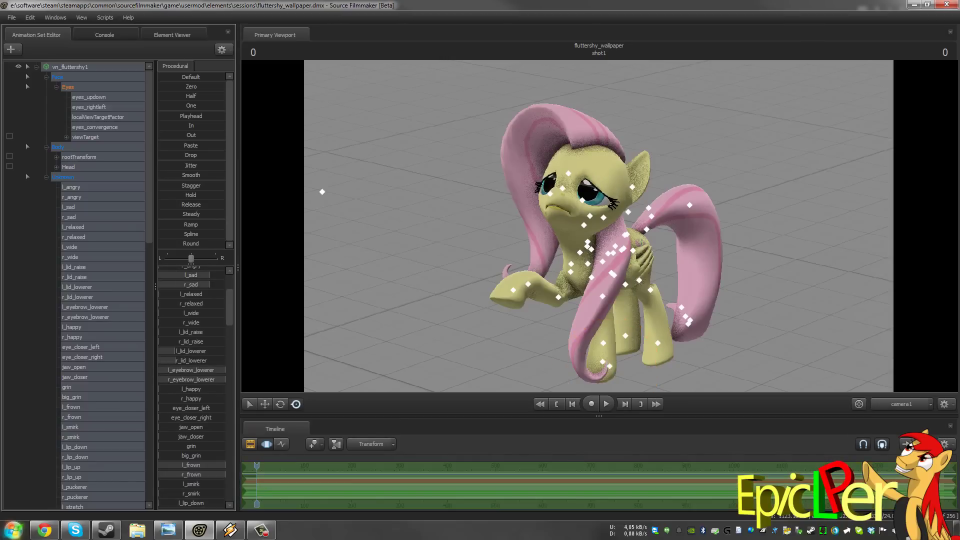
pyautogui.moveTo(170, 380); pyautogui.dragTo(225, 379)
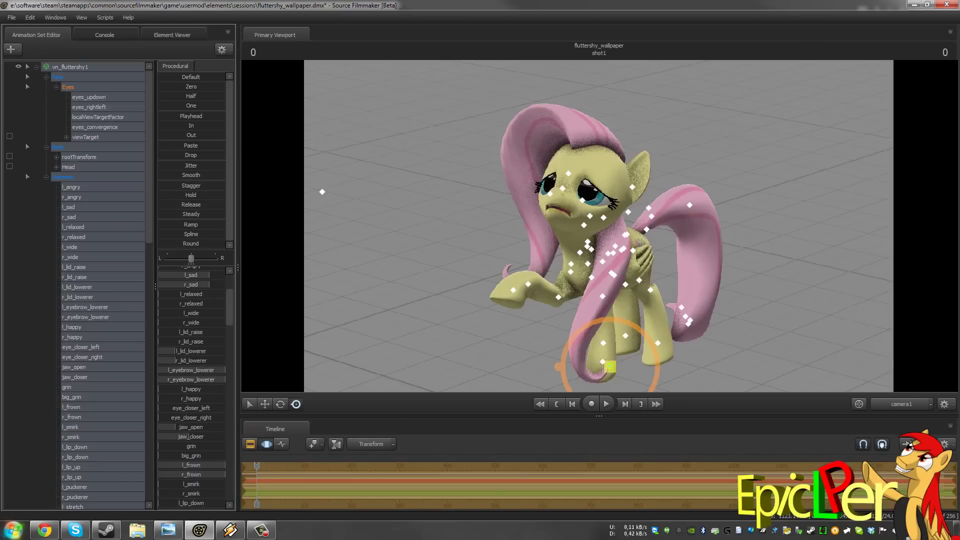
# - Open the mouth slightly with the jaw_open slider, preview the expression without bone overlays, and save the session
pyautogui.moveTo(158, 427); pyautogui.dragTo(172, 427)
pyautogui.press('F2')
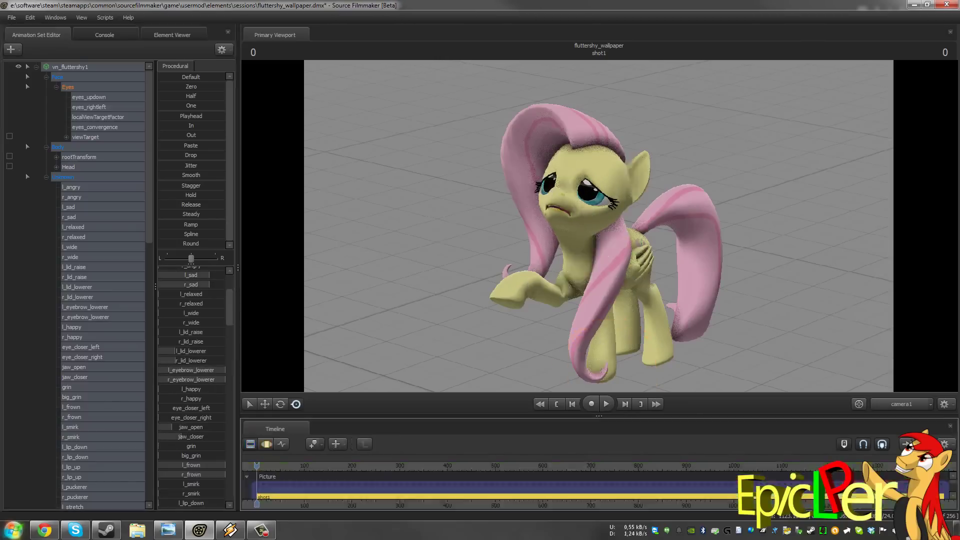
pyautogui.press('F3')
pyautogui.scroll(-10, 191, 380)
pyautogui.scroll(11, 191, 380)
pyautogui.press('F2')
pyautogui.hotkey('ctrl', 's')
pyautogui.press('F3')
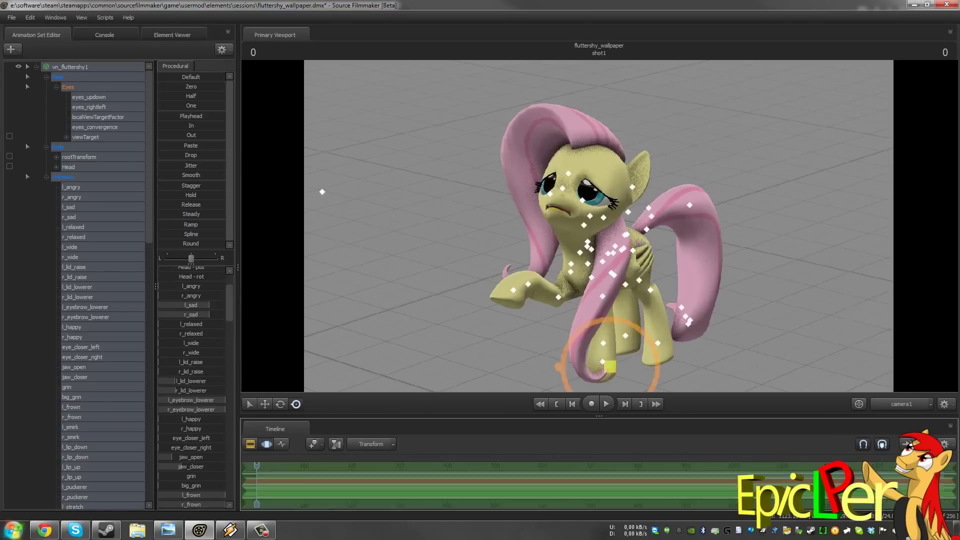
# - Rotate the joints of the raised right front leg to adjust the lifted hoof, and save the session
pyautogui.keyDown('ctrl'); pyautogui.click(558, 297); pyautogui.keyUp('ctrl')
pyautogui.press('e')
pyautogui.moveTo(523, 292); pyautogui.dragTo(517, 274)
pyautogui.keyDown('ctrl'); pyautogui.click(522, 270); pyautogui.keyUp('ctrl')
pyautogui.hotkey('ctrl', 's')
pyautogui.press('F2')
pyautogui.hotkey('ctrl', 's')
pyautogui.press('F3')
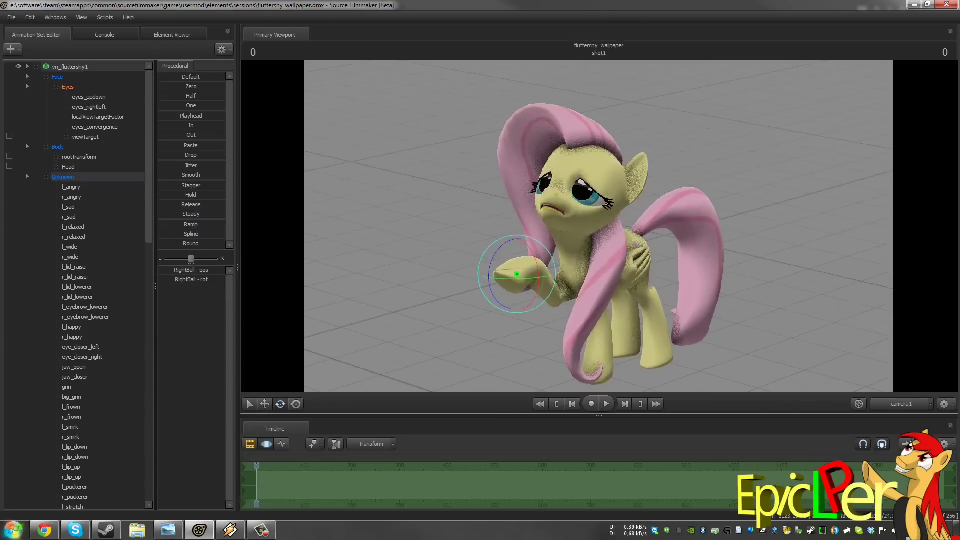
# - Reposition the pelvis and rotate the joints of the standing front leg to match, saving the session
pyautogui.click(589, 250)
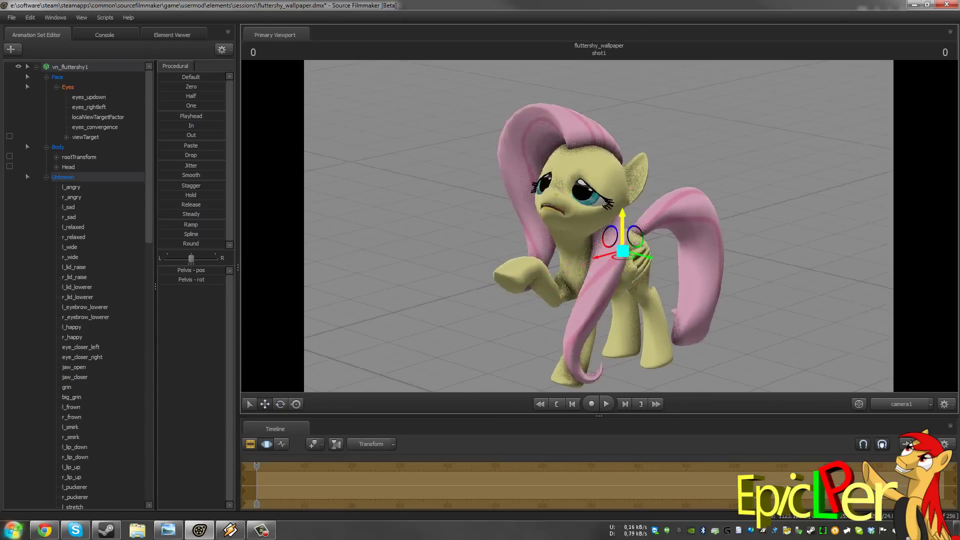
pyautogui.moveTo(622, 220); pyautogui.dragTo(598, 261)
pyautogui.keyDown('ctrl'); pyautogui.click(574, 347); pyautogui.keyUp('ctrl')
pyautogui.moveTo(570, 295); pyautogui.dragTo(589, 297)
pyautogui.keyDown('ctrl'); pyautogui.click(591, 327); pyautogui.keyUp('ctrl')
pyautogui.moveTo(585, 360); pyautogui.dragTo(595, 359)
pyautogui.keyDown('ctrl'); pyautogui.click(586, 350); pyautogui.keyUp('ctrl')
pyautogui.hotkey('ctrl', 's')
# - Try to turn the whole model's jiggle bones into posable hair controls
pyautogui.hotkey('ctrl', 'a')
pyautogui.hotkey('ctrl', 'e')
pyautogui.press('Return')
pyautogui.rightClick(92, 65)
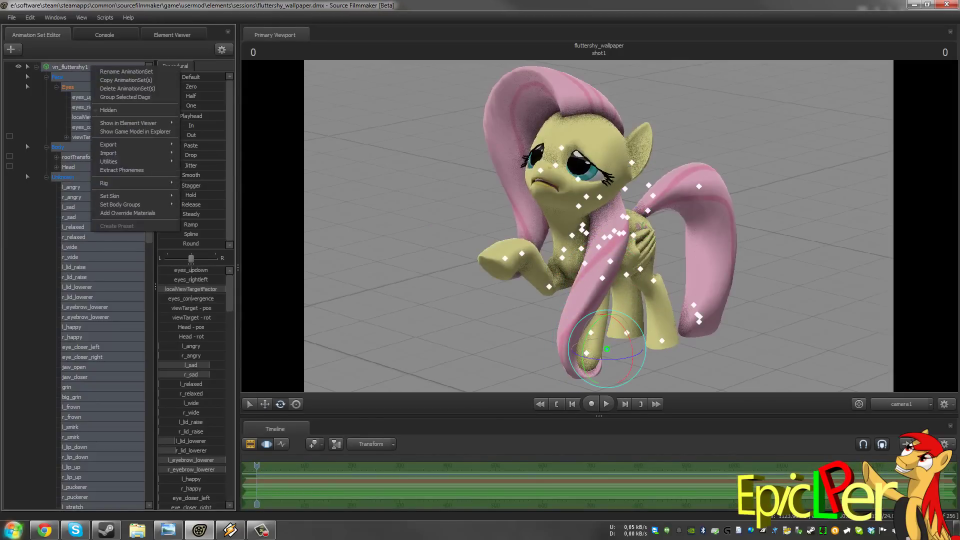
pyautogui.moveTo(135, 161)
pyautogui.click(220, 161)
pyautogui.scroll(-20, 100, 280)
# - Try to pose the mane with the HairBack1 bone and the jiggle_hair bones, including jiggle_hair1
pyautogui.click(75, 436)
pyautogui.moveTo(586, 253); pyautogui.dragTo(598, 235)
pyautogui.click(73, 367)
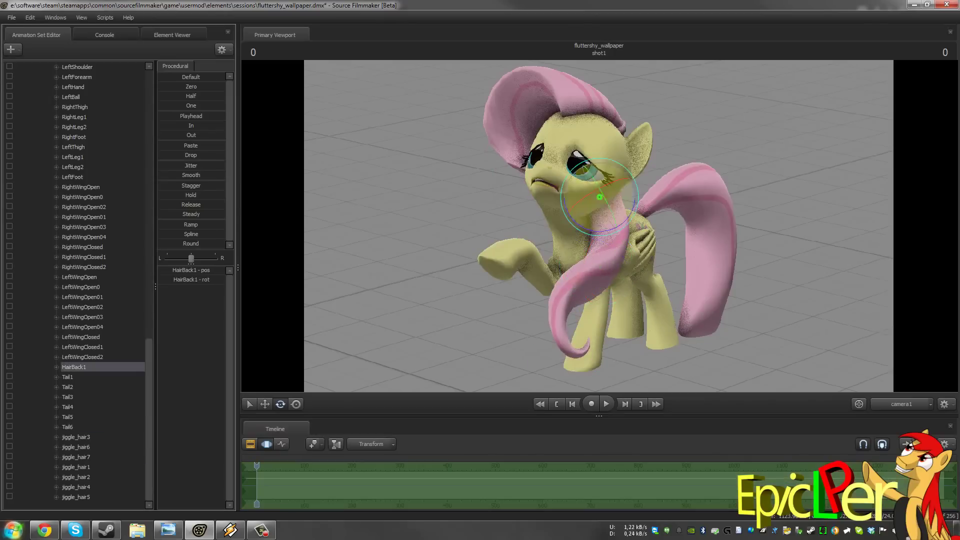
pyautogui.press('r')
pyautogui.click(322, 466)
pyautogui.click(75, 437)
pyautogui.click(75, 467)
pyautogui.doubleClick(75, 467)
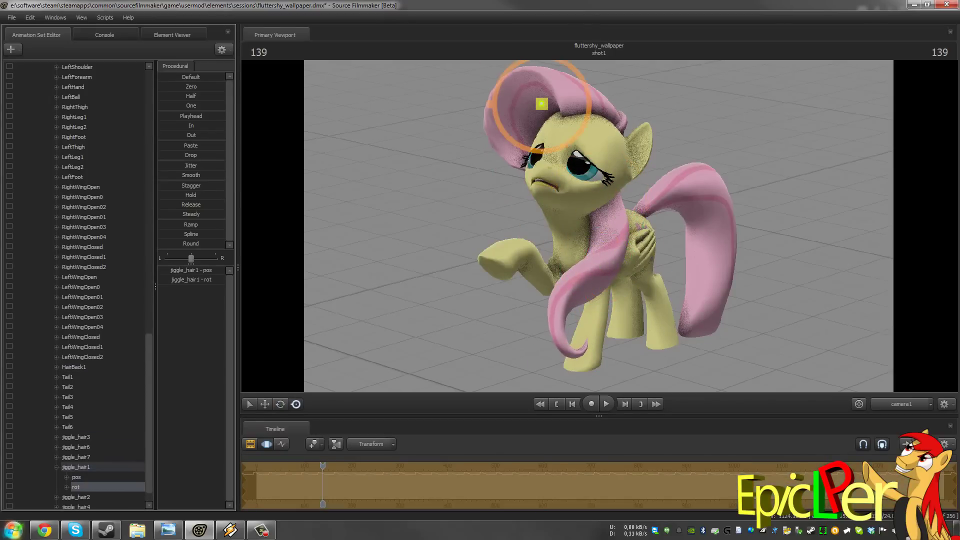
pyautogui.click(76, 476)
# - Undo the jiggle-bone conversion and the hair edits, and briefly play the shot to check the hair
pyautogui.hotkey('ctrl', 'z')
pyautogui.hotkey('ctrl', 'z')
pyautogui.hotkey('ctrl', 'z')
pyautogui.hotkey('ctrl', 'z')
pyautogui.hotkey('ctrl', 'z')
pyautogui.hotkey('ctrl', 'z')
pyautogui.press('F3')
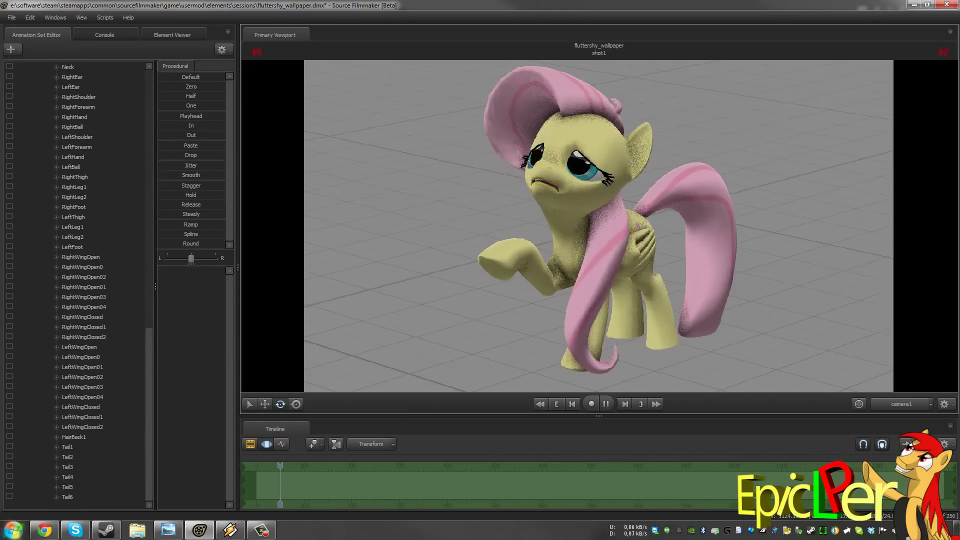
pyautogui.press('space')
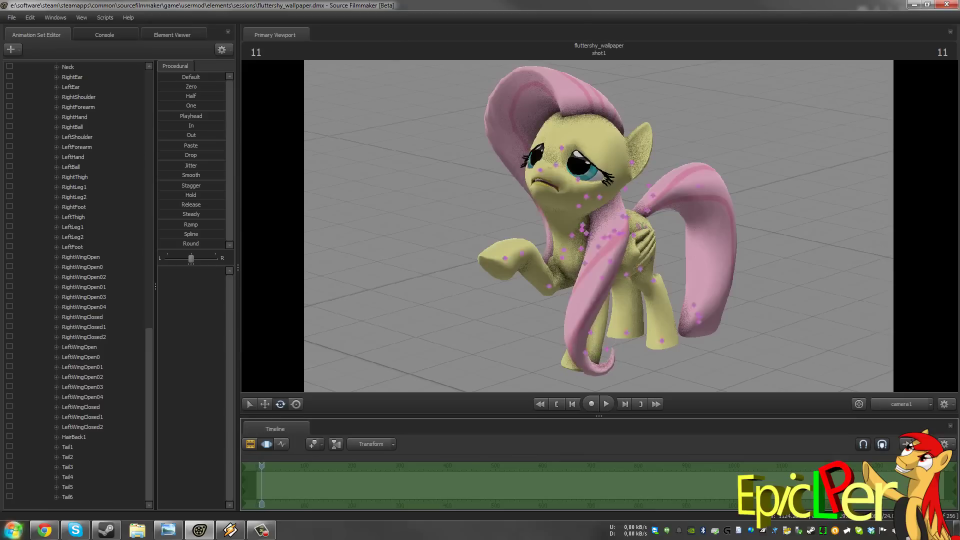
# - Widen the frowning mouth by raising the l_stretch and r_stretch sliders to about half, and save the session
pyautogui.keyDown('ctrl'); pyautogui.click(586, 197); pyautogui.keyUp('ctrl')
pyautogui.hotkey('ctrl', 'a')
pyautogui.moveTo(224, 405)
pyautogui.mouseDown()
pyautogui.moveTo(177, 405)
pyautogui.moveTo(225, 404)
pyautogui.mouseUp()
pyautogui.scroll(-2, 191, 387)
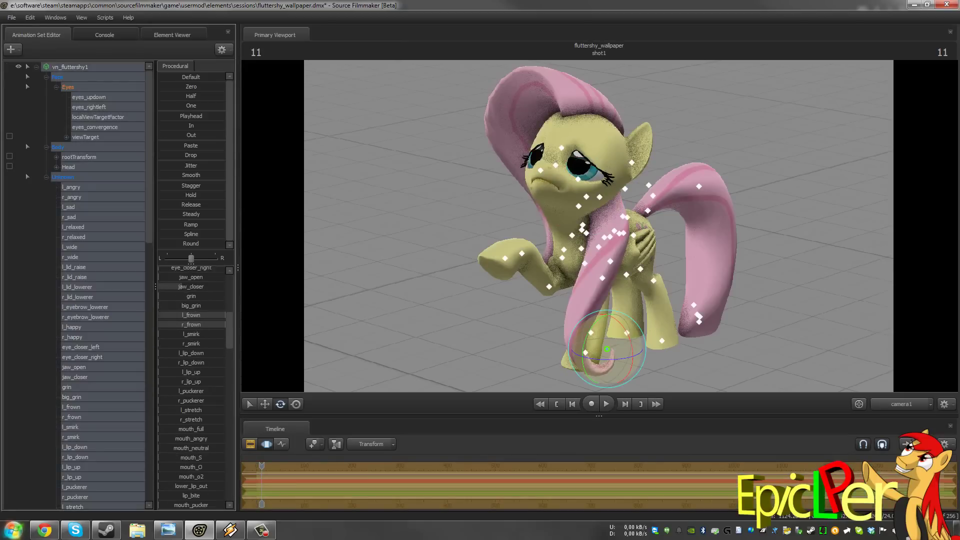
pyautogui.moveTo(159, 400); pyautogui.dragTo(190, 410)
pyautogui.press('F2')
pyautogui.press('F3')
pyautogui.moveTo(159, 420); pyautogui.dragTo(190, 419)
pyautogui.hotkey('ctrl', 's')
# - Try to fold the left ear down by rotating the LeftEar bone in the work camera
pyautogui.keyDown('ctrl'); pyautogui.click(631, 162); pyautogui.keyUp('ctrl')
pyautogui.press('c')
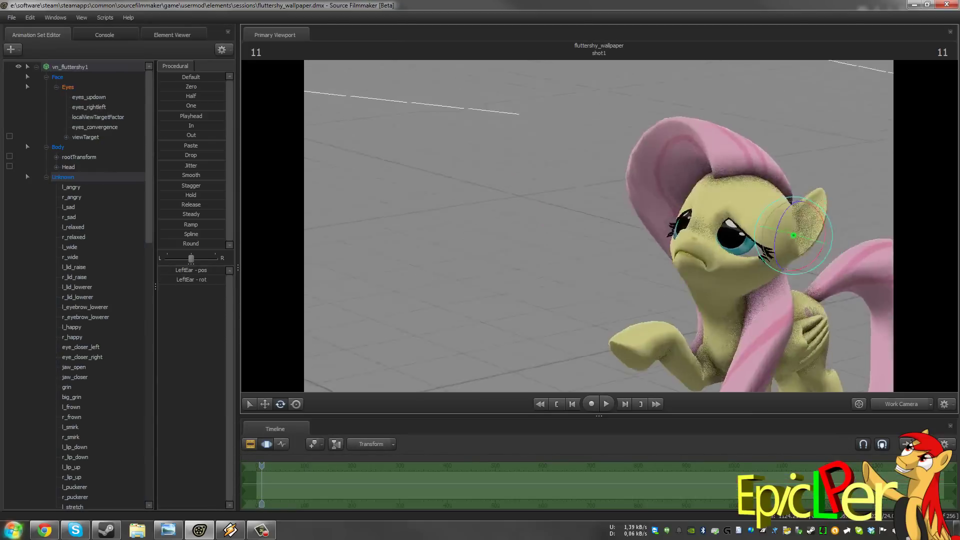
pyautogui.keyDown('alt'); pyautogui.moveTo(632, 162); pyautogui.dragTo(565, 167); pyautogui.keyUp('alt')
pyautogui.press('r')
pyautogui.moveTo(570, 236); pyautogui.dragTo(599, 302)
pyautogui.press('c')
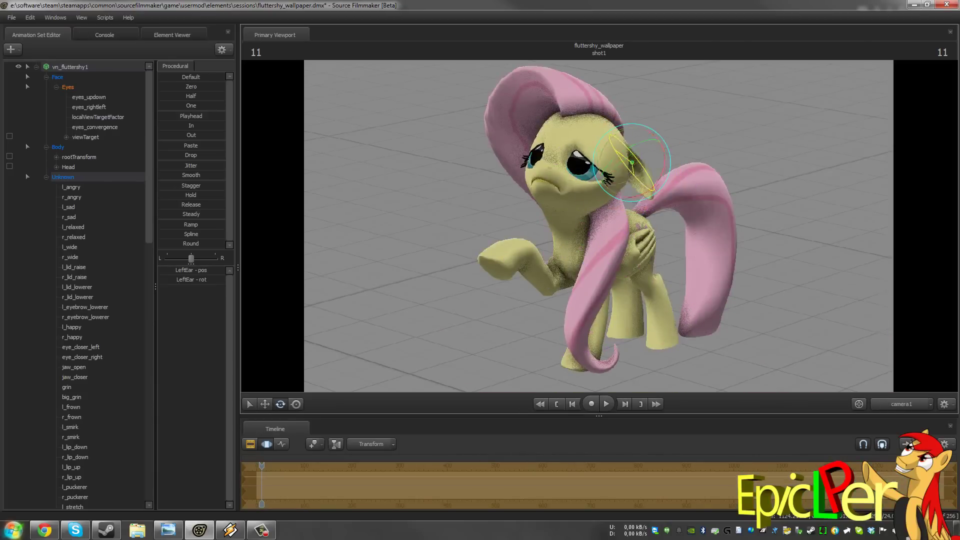
# - Try other rotations and positions for the left ear, comparing the close-up work camera with camera1
pyautogui.press('f')
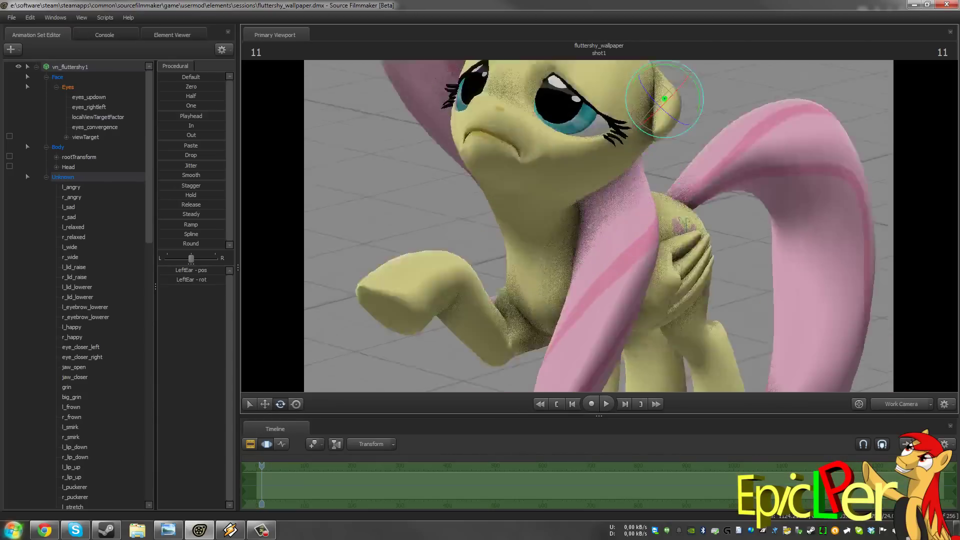
pyautogui.hotkey('ctrl', 'Left')
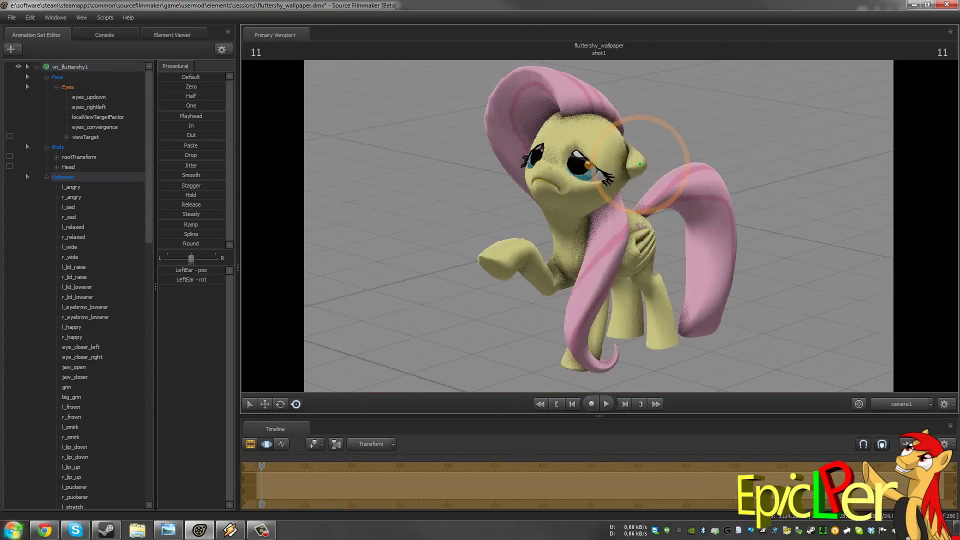
pyautogui.press('f')
pyautogui.moveTo(657, 242); pyautogui.dragTo(589, 242)
pyautogui.press('e')
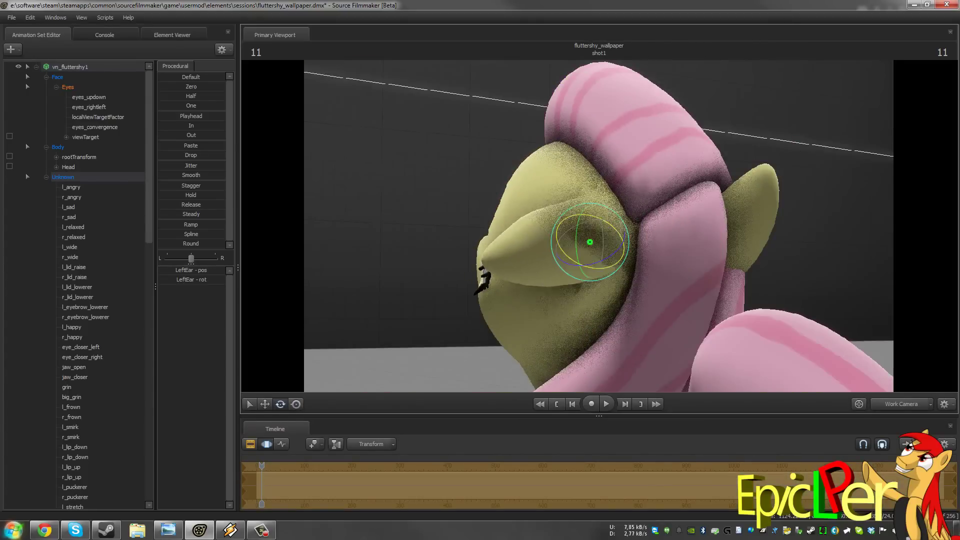
pyautogui.press('f')
pyautogui.hotkey('ctrl', 'Left')
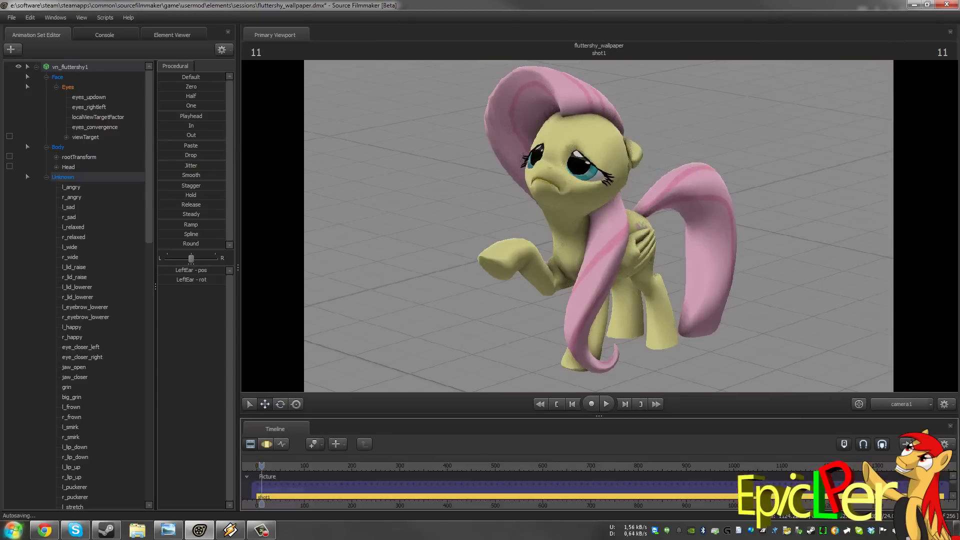
pyautogui.press('e')
pyautogui.moveTo(652, 106); pyautogui.dragTo(643, 130)
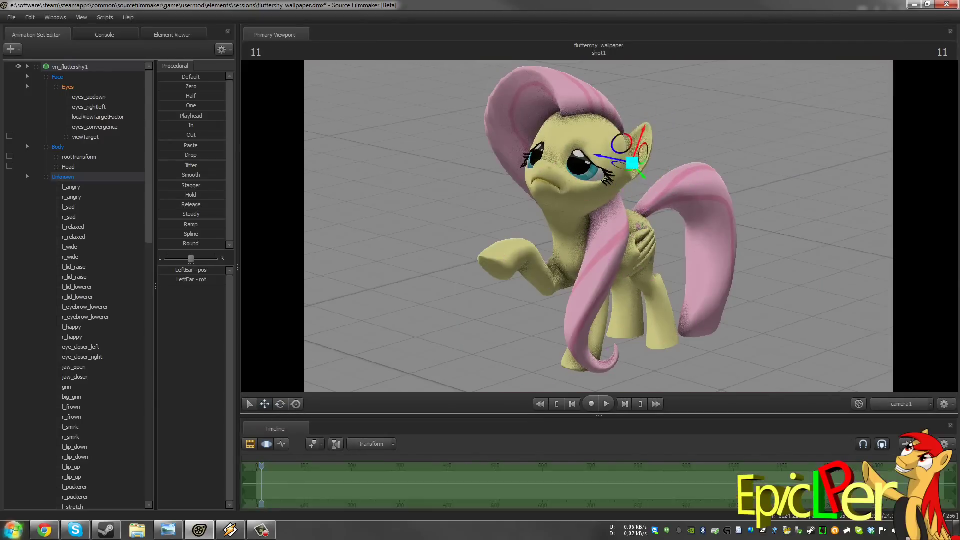
# - Rotate the left ear from a rear close-up so it folds down against the head
pyautogui.press('r')
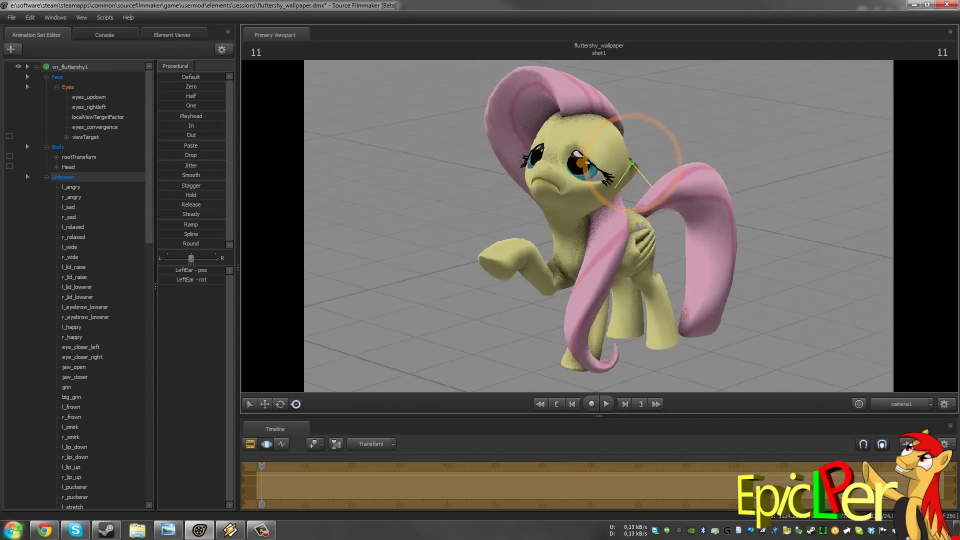
pyautogui.press('F2')
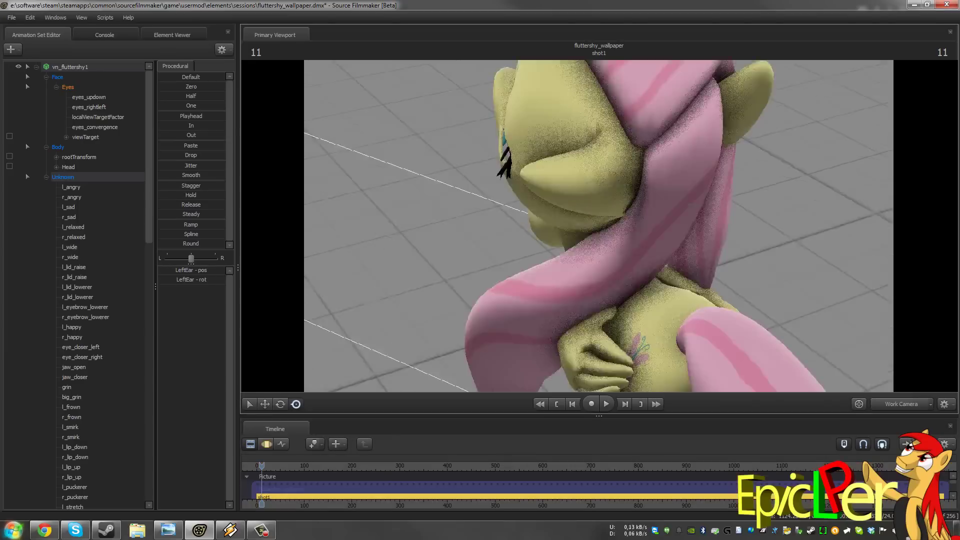
pyautogui.press('F3')
pyautogui.press('r')
pyautogui.moveTo(620, 270); pyautogui.dragTo(564, 240)
pyautogui.click(901, 403)
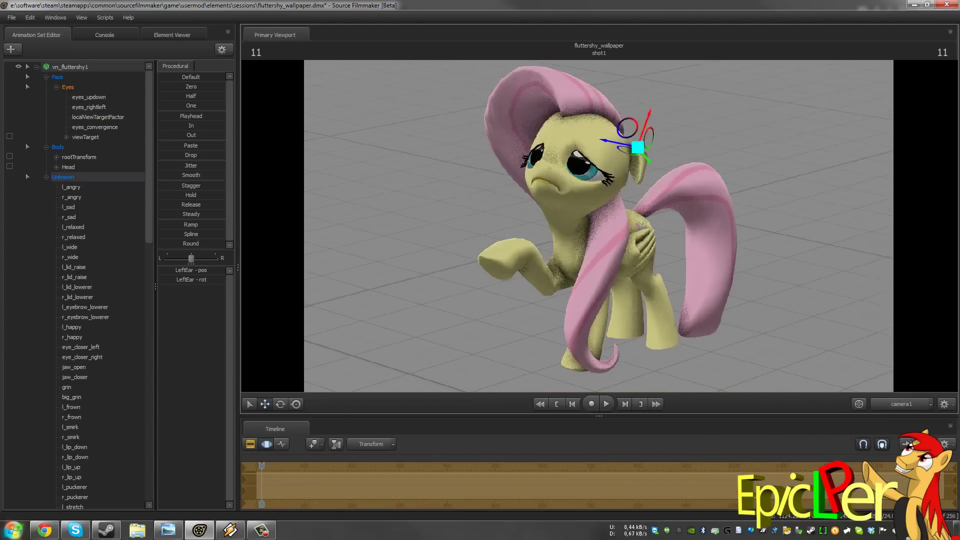
# - Refine the drooping left ear's rotation while comparing the work camera with the camera1 framing
pyautogui.press('F2')
pyautogui.click(901, 403)
pyautogui.click(900, 403)
pyautogui.press('F3')
pyautogui.press('r')
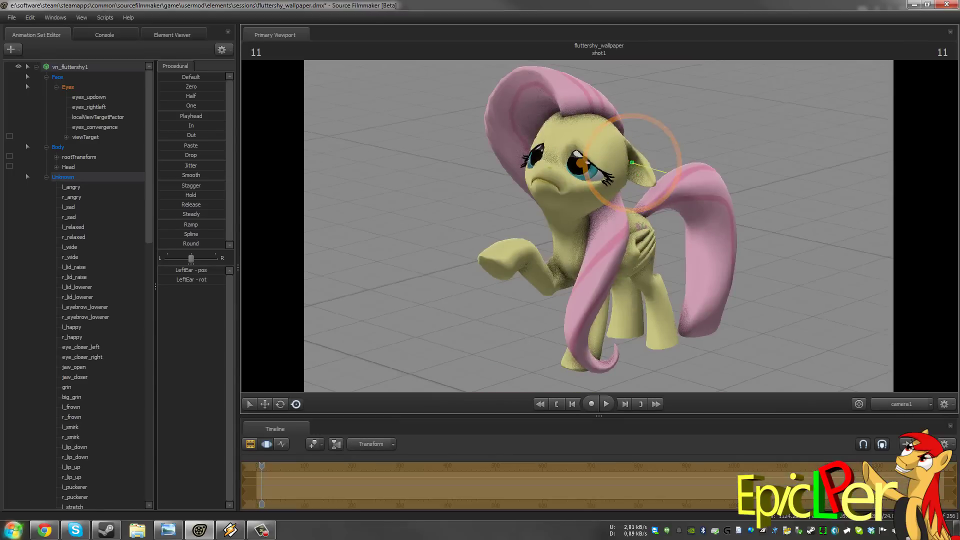
pyautogui.hotkey('ctrl', '1')
pyautogui.hotkey('ctrl', '3')
pyautogui.hotkey('ctrl', '2')
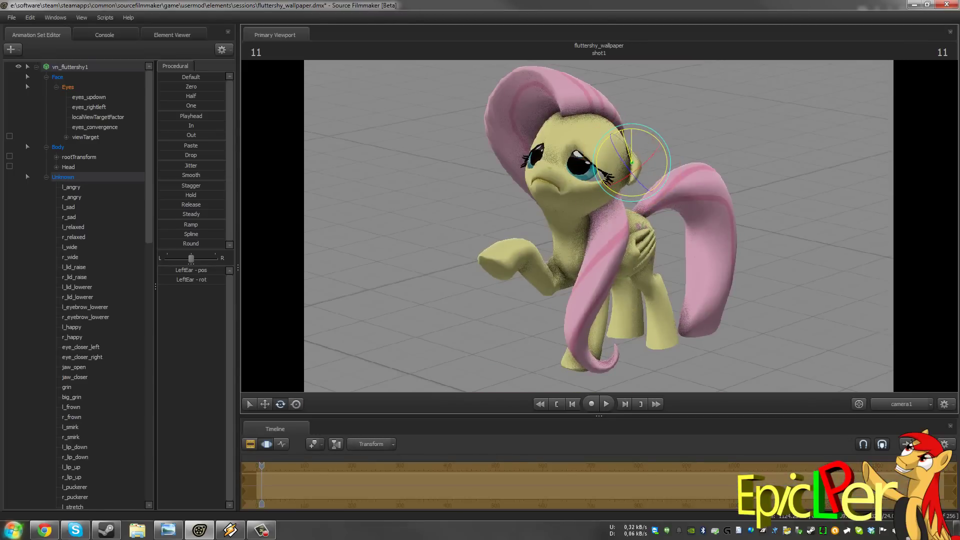
pyautogui.hotkey('ctrl', '1')
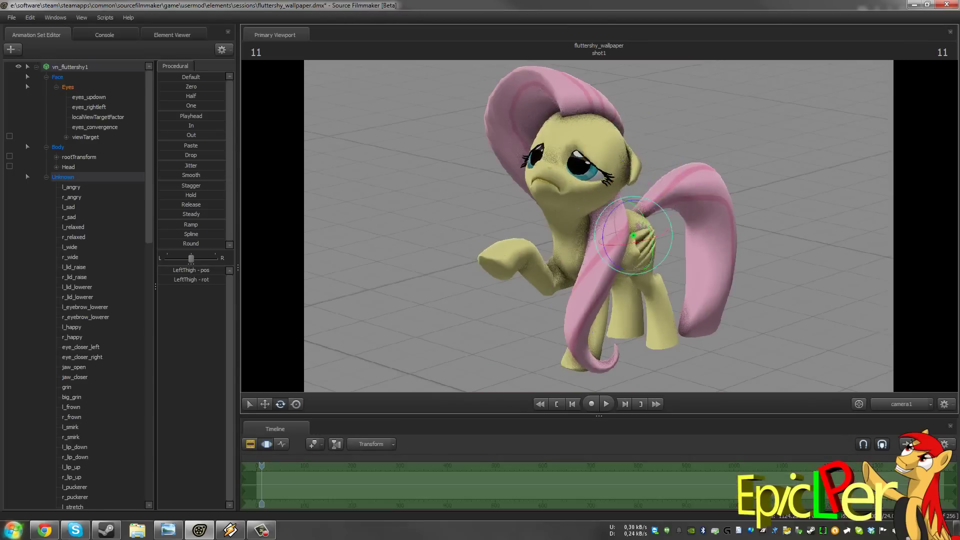
# - Rotate the LeftThigh and LeftFoot bones in the work camera to reposition the left hind leg
pyautogui.keyDown('alt'); pyautogui.moveTo(638, 240); pyautogui.dragTo(604, 214); pyautogui.keyUp('alt')
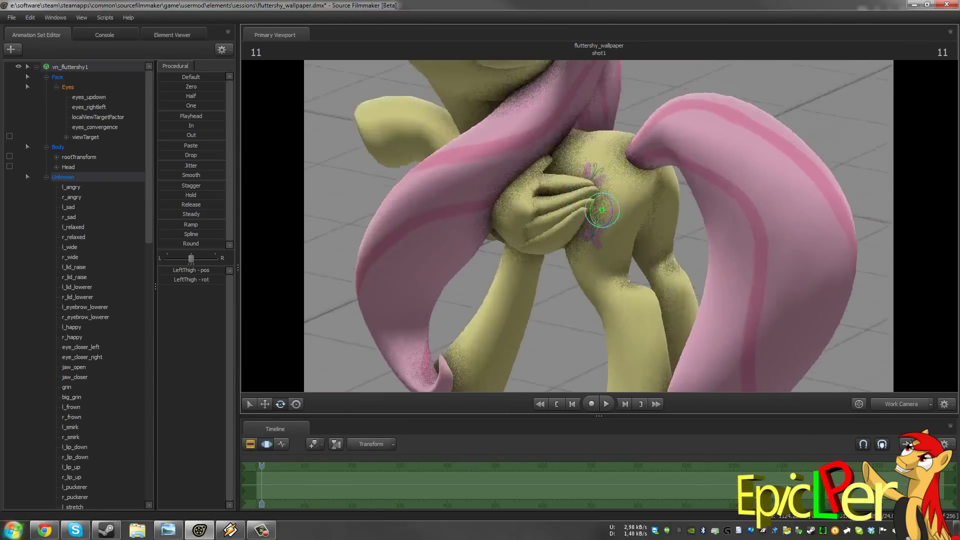
pyautogui.moveTo(604, 214)
pyautogui.keyDown('alt'); pyautogui.mouseDown(button='right')
pyautogui.moveTo(612, 205)
pyautogui.moveTo(608, 217)
pyautogui.mouseUp(button='right'); pyautogui.keyUp('alt')
pyautogui.press('f')
pyautogui.hotkey('ctrl', '2')
pyautogui.keyDown('ctrl'); pyautogui.click(597, 324); pyautogui.keyUp('ctrl')
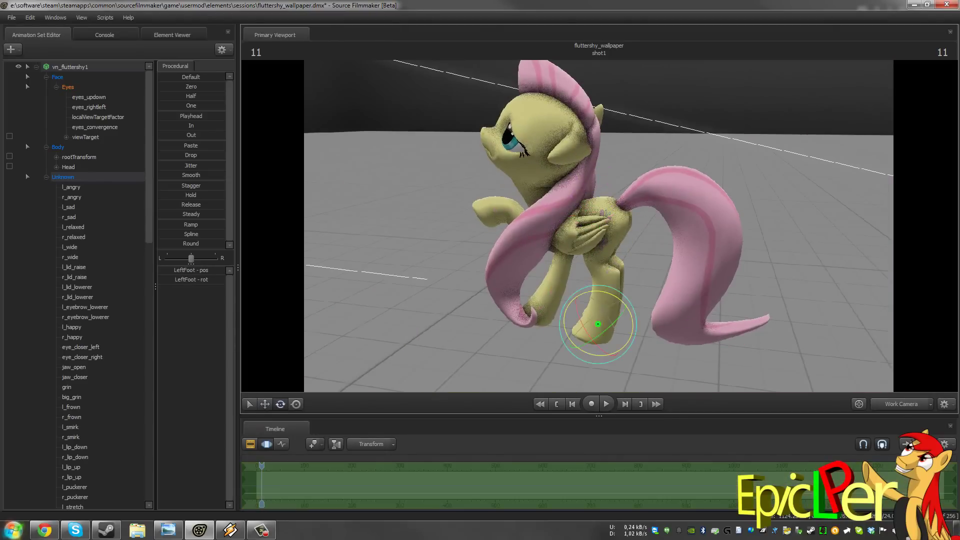
pyautogui.keyDown('ctrl'); pyautogui.click(600, 271); pyautogui.keyUp('ctrl')
pyautogui.keyDown('ctrl'); pyautogui.click(592, 322); pyautogui.keyUp('ctrl')
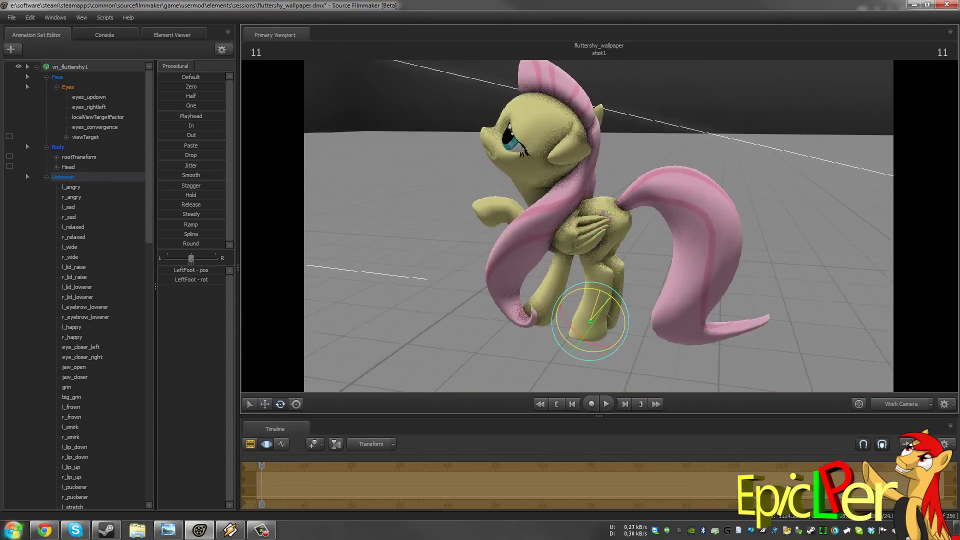
# - Compare the work camera with camera1 and readjust the left hind leg so it stands farther back
pyautogui.click(901, 404)
pyautogui.click(900, 404)
pyautogui.keyDown('ctrl'); pyautogui.click(589, 330); pyautogui.keyUp('ctrl')
pyautogui.click(900, 404)
pyautogui.click(900, 403)
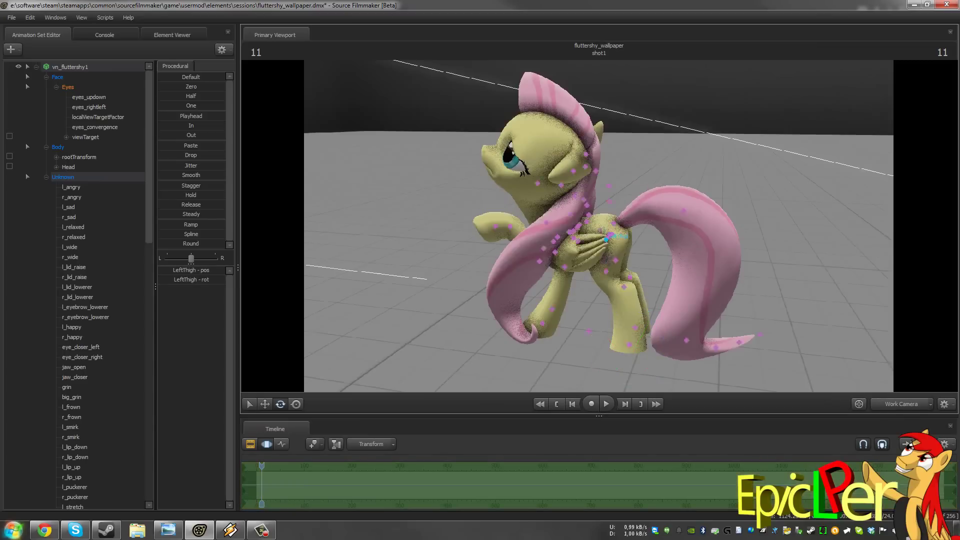
pyautogui.keyDown('ctrl'); pyautogui.click(594, 284); pyautogui.keyUp('ctrl')
pyautogui.keyDown('ctrl'); pyautogui.click(604, 233); pyautogui.keyUp('ctrl')
# - Swing the tail upward with the Tail1 bone to expose the hind legs from behind
pyautogui.keyDown('alt'); pyautogui.moveTo(604, 233); pyautogui.dragTo(589, 165); pyautogui.keyUp('alt')
pyautogui.keyDown('ctrl'); pyautogui.click(560, 204); pyautogui.keyUp('ctrl')
pyautogui.keyDown('alt'); pyautogui.moveTo(561, 204); pyautogui.dragTo(435, 220); pyautogui.keyUp('alt')
pyautogui.keyDown('ctrl'); pyautogui.click(613, 214); pyautogui.keyUp('ctrl')
pyautogui.keyDown('alt'); pyautogui.moveTo(613, 215); pyautogui.dragTo(579, 120); pyautogui.keyUp('alt')
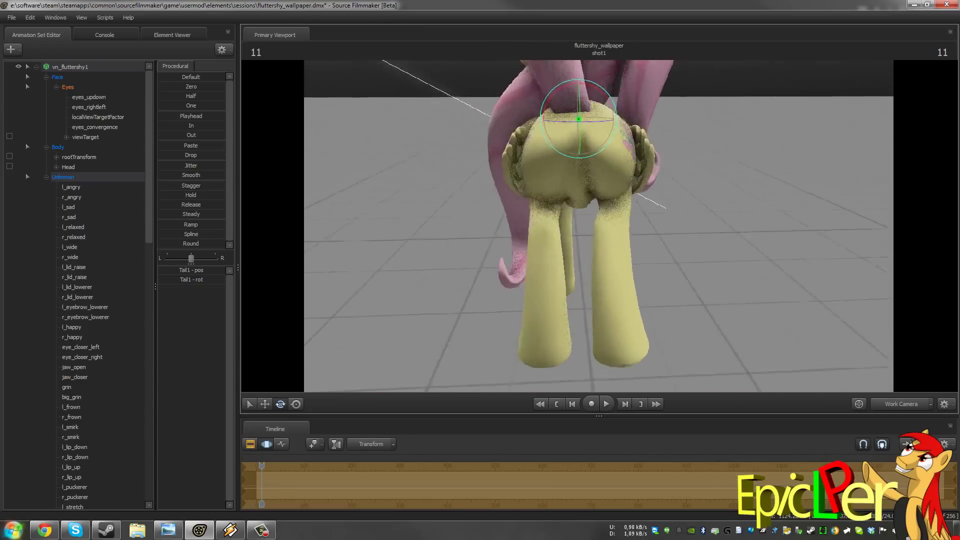
# - Adjust the right hind leg with the RightLeg1 bone, viewing it from the side and in camera1
pyautogui.keyDown('ctrl'); pyautogui.click(610, 150); pyautogui.keyUp('ctrl')
pyautogui.keyDown('alt'); pyautogui.moveTo(610, 150); pyautogui.dragTo(703, 212); pyautogui.keyUp('alt')
pyautogui.moveTo(679, 199); pyautogui.dragTo(641, 125)
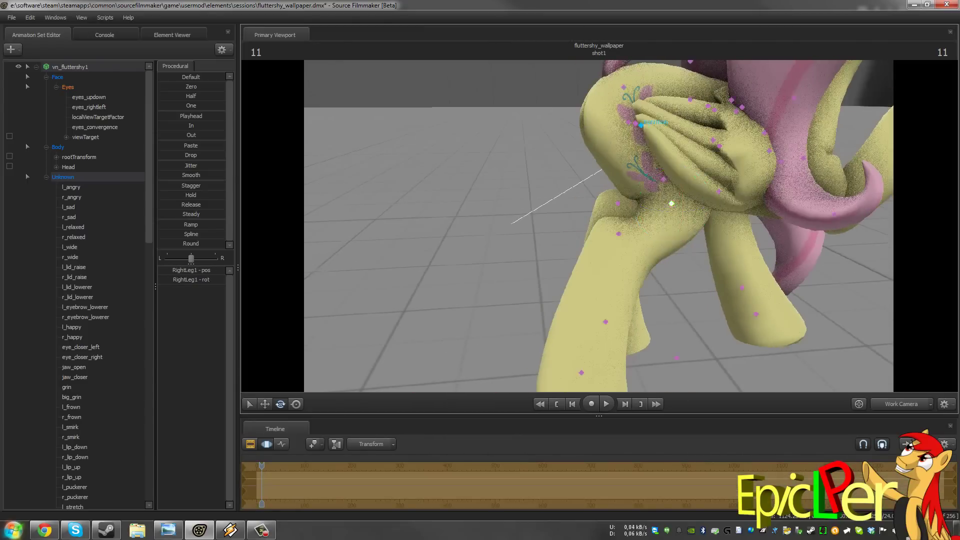
pyautogui.moveTo(395, 180); pyautogui.dragTo(355, 185)
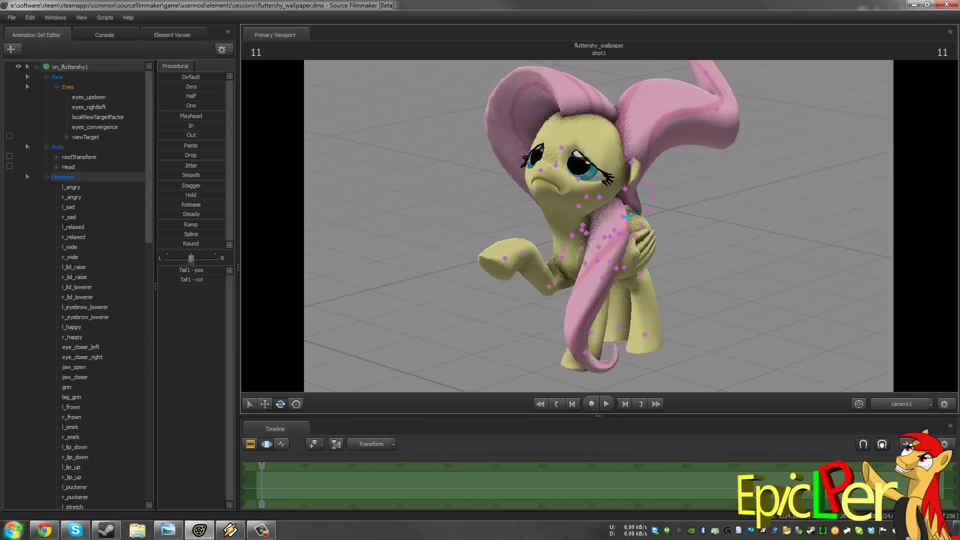
# - Rotate the tail back down behind the body and step the standing left front leg forward
pyautogui.moveTo(645, 197); pyautogui.dragTo(624, 221)
pyautogui.keyDown('ctrl'); pyautogui.click(622, 233); pyautogui.keyUp('ctrl')
pyautogui.press('w')
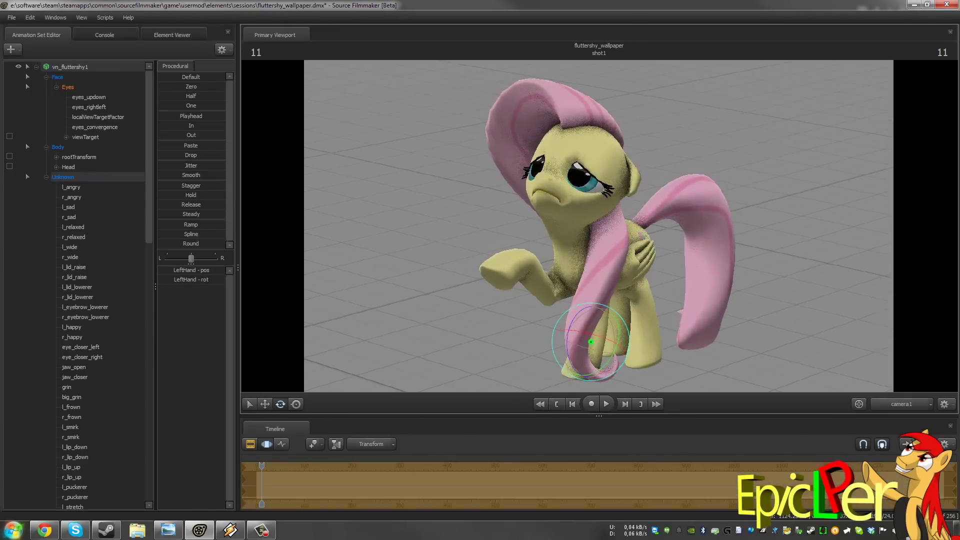
pyautogui.keyDown('ctrl'); pyautogui.click(585, 273); pyautogui.keyUp('ctrl')
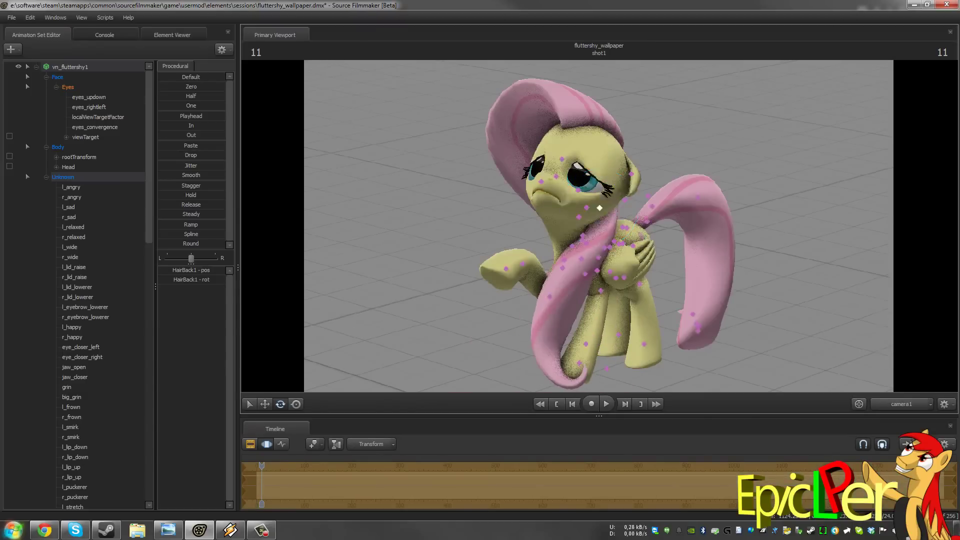
# - Tilt the head downward and adjust the eye controls so the gaze points toward the camera
pyautogui.press('F2')
pyautogui.click(586, 208)
pyautogui.moveTo(552, 192); pyautogui.dragTo(548, 205)
pyautogui.click(70, 66)
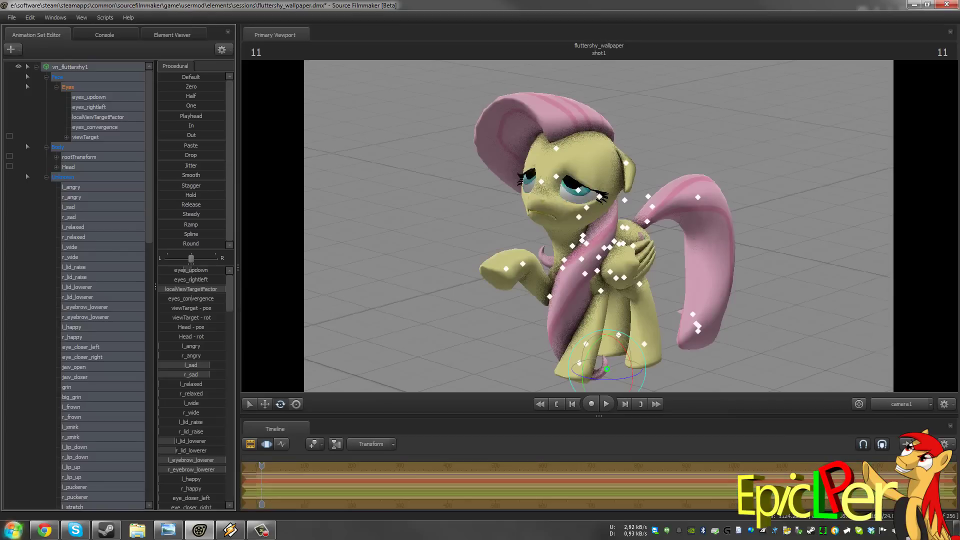
pyautogui.press('F2')
pyautogui.moveTo(224, 289); pyautogui.dragTo(202, 289)
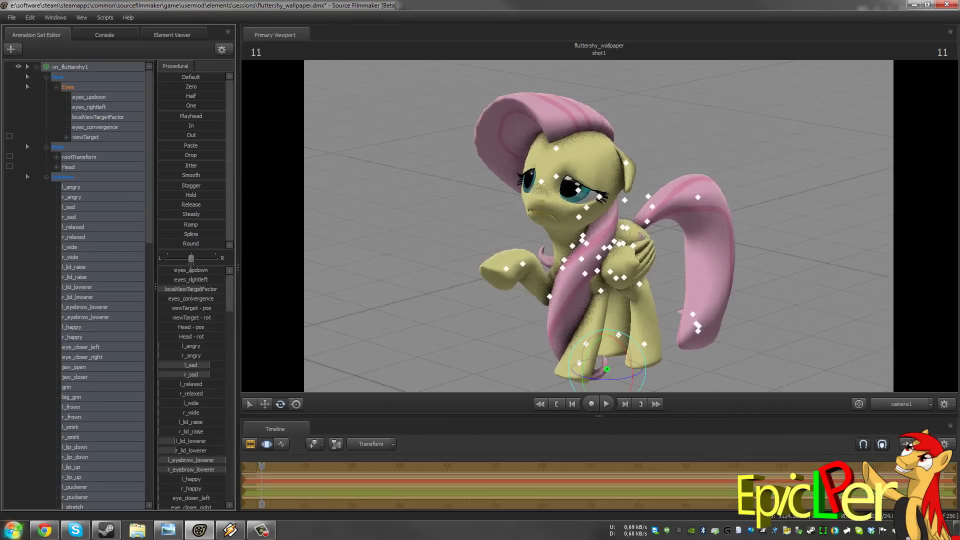
# - Lower and rotate the Head bone into a drooping pose, check the shaded preview, and save the session
pyautogui.keyDown('ctrl'); pyautogui.click(578, 217); pyautogui.keyUp('ctrl')
pyautogui.press('w')
pyautogui.moveTo(562, 183); pyautogui.dragTo(565, 197)
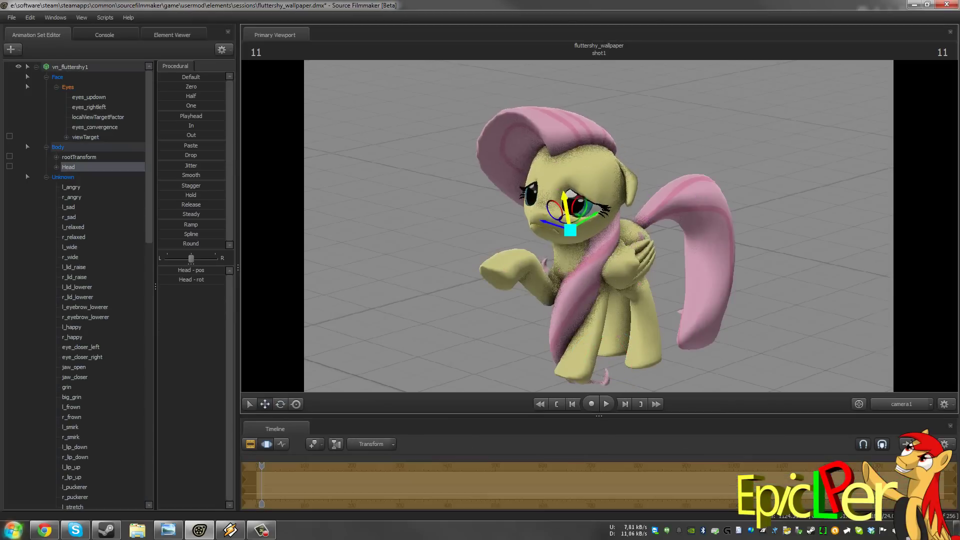
pyautogui.moveTo(555, 232); pyautogui.dragTo(561, 237)
pyautogui.keyDown('ctrl'); pyautogui.click(578, 220); pyautogui.keyUp('ctrl')
pyautogui.press('e')
pyautogui.press('F2')
pyautogui.hotkey('ctrl', 's')
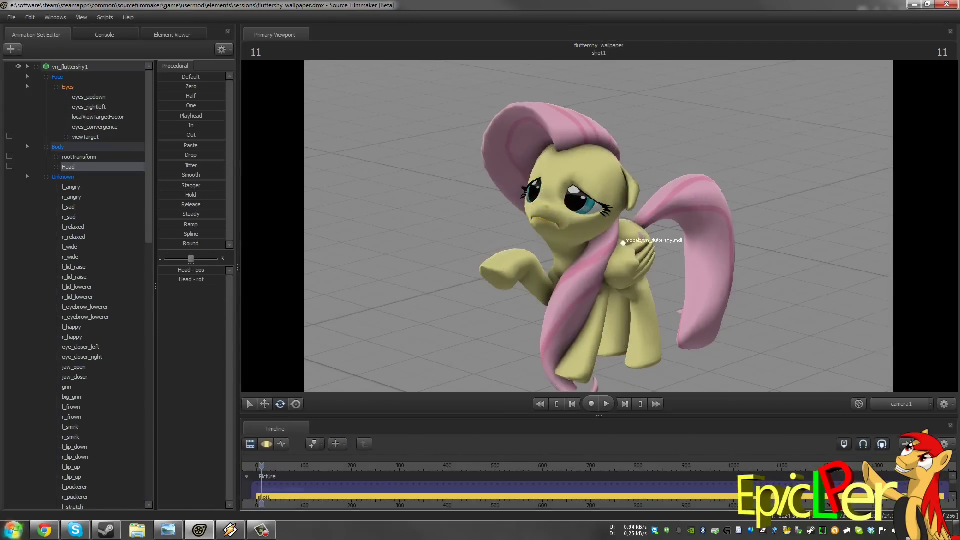
# - Lower the raised front hoof, move the standing front leg back, and save the session
pyautogui.press('F3')
pyautogui.keyDown('ctrl'); pyautogui.click(563, 268); pyautogui.keyUp('ctrl')
pyautogui.keyDown('ctrl'); pyautogui.click(567, 295); pyautogui.keyUp('ctrl')
pyautogui.moveTo(534, 279); pyautogui.dragTo(592, 305)
pyautogui.hotkey('ctrl', 's')
pyautogui.keyDown('ctrl'); pyautogui.click(585, 273); pyautogui.keyUp('ctrl')
# - Shift the Head bone forward over the chest, undoing the last unwanted adjustment
pyautogui.keyDown('ctrl'); pyautogui.click(577, 230); pyautogui.keyUp('ctrl')
pyautogui.press('w')
pyautogui.moveTo(564, 200); pyautogui.dragTo(548, 246)
pyautogui.keyDown('ctrl'); pyautogui.click(572, 255); pyautogui.keyUp('ctrl')
pyautogui.keyDown('ctrl'); pyautogui.click(571, 230); pyautogui.keyUp('ctrl')
pyautogui.press('e')
pyautogui.press('w')
pyautogui.hotkey('ctrl', 'z')
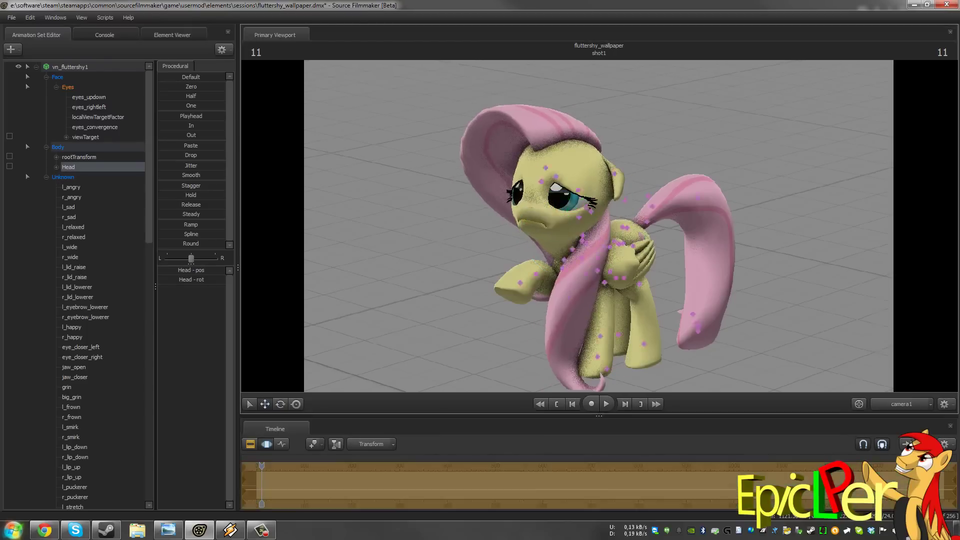
# - Zero l_stretch and r_stretch, reduce l_puckerer, and partly raise l_lip_up and r_lip_up
pyautogui.press('F2')
pyautogui.click(70, 66)
pyautogui.press('F3')
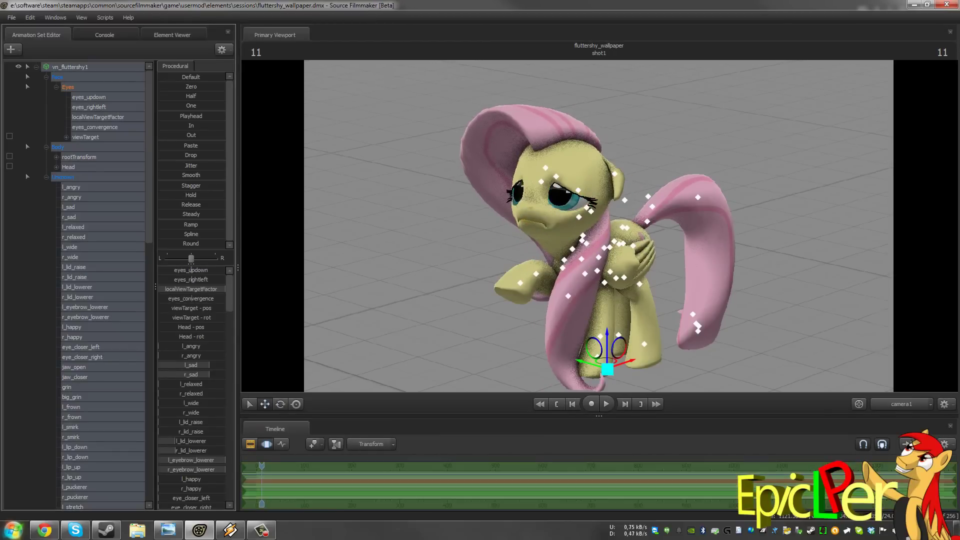
pyautogui.scroll(-2, 191, 384)
pyautogui.scroll(-5, 191, 421)
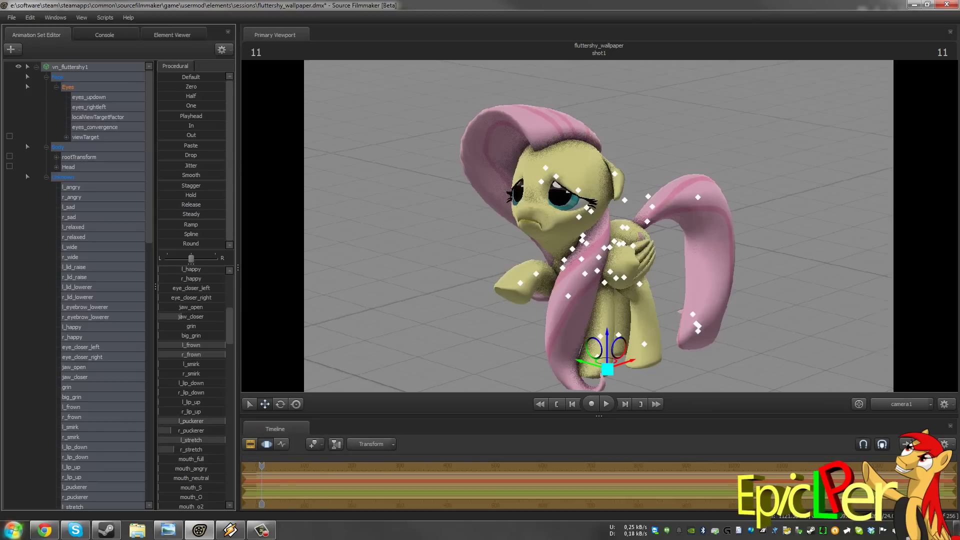
pyautogui.click(250, 444)
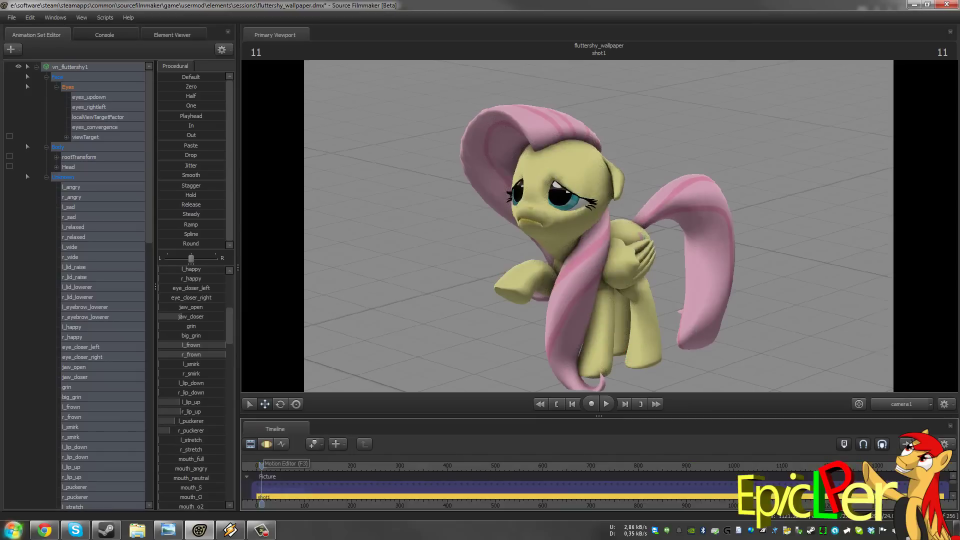
# - Raise l_lip_down and r_lip_down to roughly a third and check the mouth in the shaded preview
pyautogui.click(265, 444)
pyautogui.moveTo(159, 383); pyautogui.dragTo(179, 383)
pyautogui.moveTo(159, 392); pyautogui.dragTo(178, 392)
pyautogui.click(250, 444)
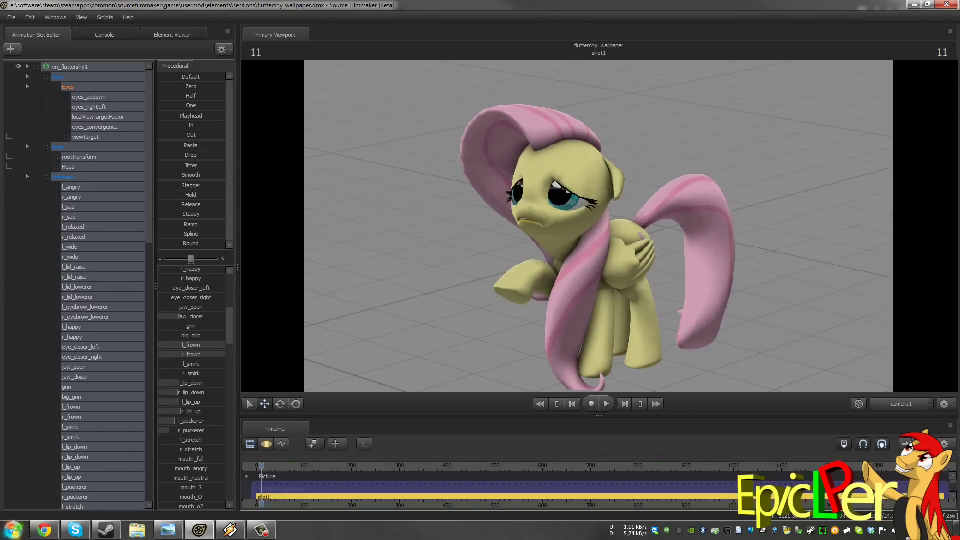
# - Bend the Neck bone so the head hangs lower and check the pose in the shaded preview
pyautogui.press('F4')
pyautogui.keyDown('ctrl'); pyautogui.click(573, 249); pyautogui.keyUp('ctrl')
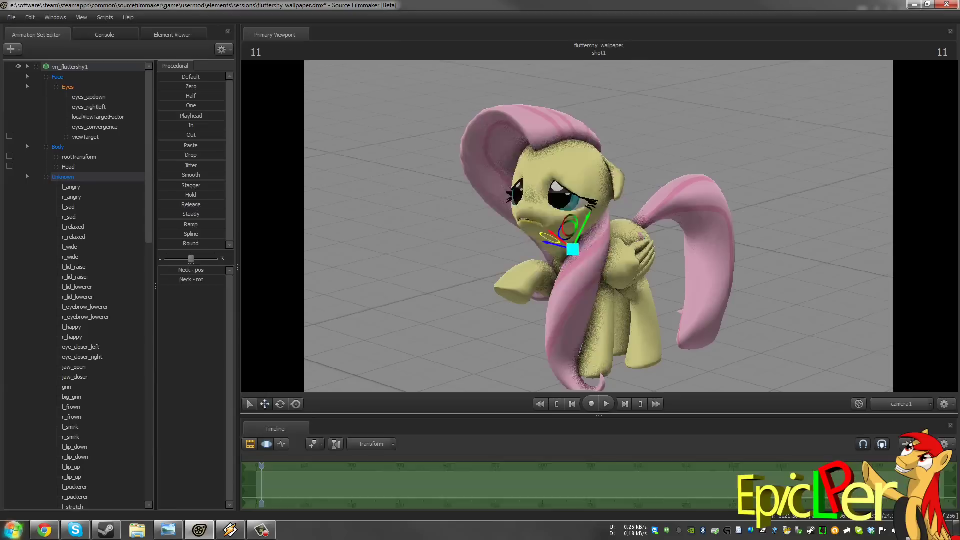
pyautogui.moveTo(572, 249); pyautogui.dragTo(580, 267)
pyautogui.press('F2')
pyautogui.hotkey('ctrl', 'a')
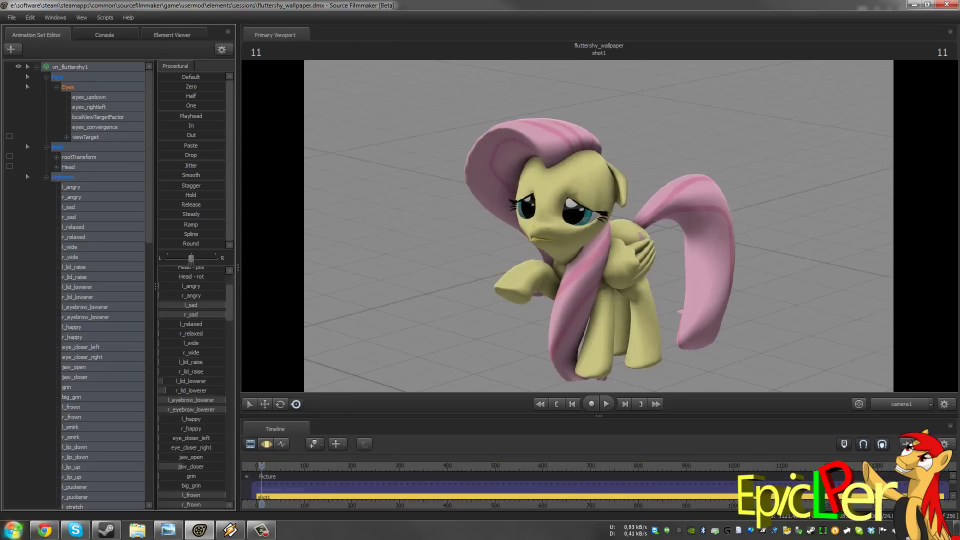
pyautogui.press('F4')
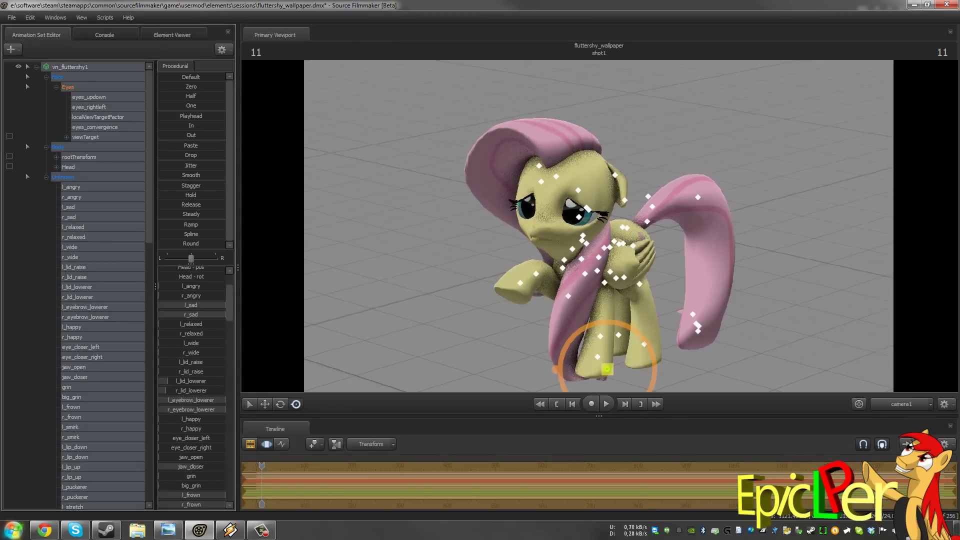
# - Readjust the Neck bone to lift the head slightly
pyautogui.scroll(-5, 191, 385)
pyautogui.keyDown('ctrl'); pyautogui.click(572, 249); pyautogui.keyUp('ctrl')
pyautogui.moveTo(573, 249); pyautogui.dragTo(572, 230)
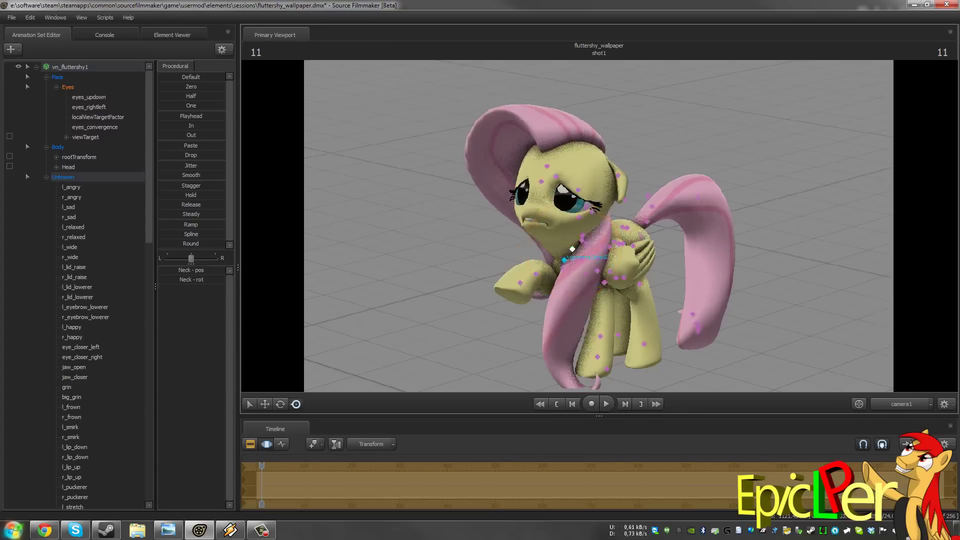
# - Tune the frowning mouth with the lip_bite, l_puckerer, l_lip_up and r_lip_up controls
pyautogui.hotkey('ctrl', 'a')
pyautogui.scroll(-3, 191, 387)
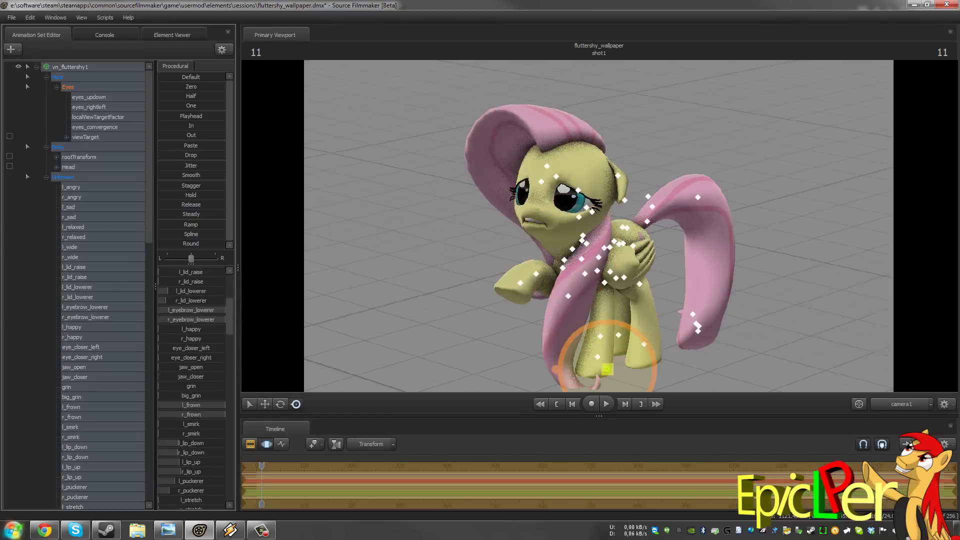
pyautogui.scroll(-4, 192, 388)
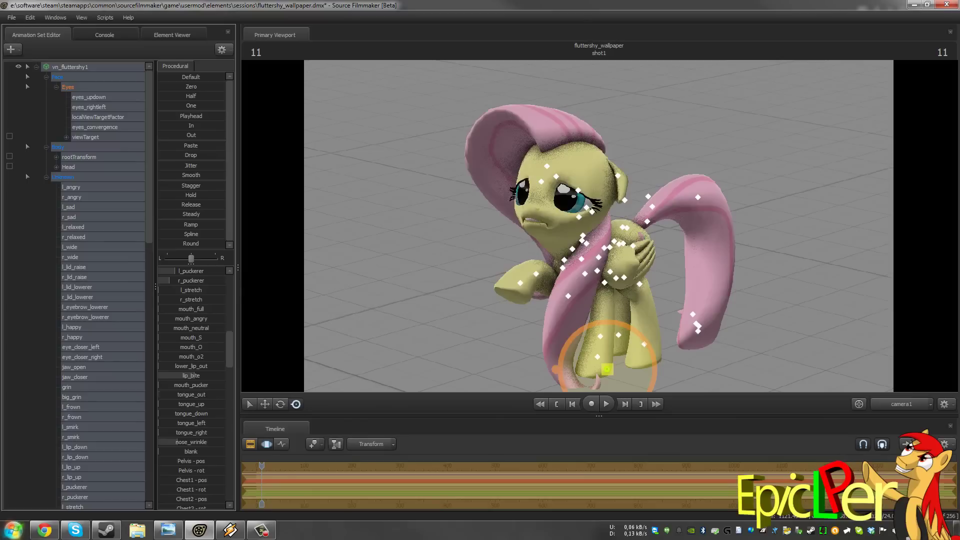
pyautogui.scroll(2, 192, 387)
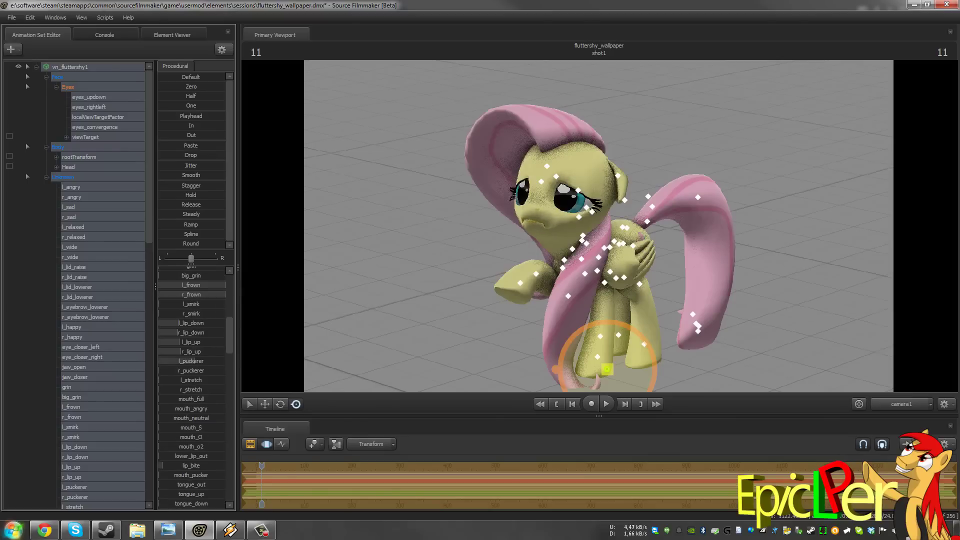
pyautogui.moveTo(194, 361); pyautogui.dragTo(223, 361)
pyautogui.moveTo(165, 342); pyautogui.dragTo(188, 342)
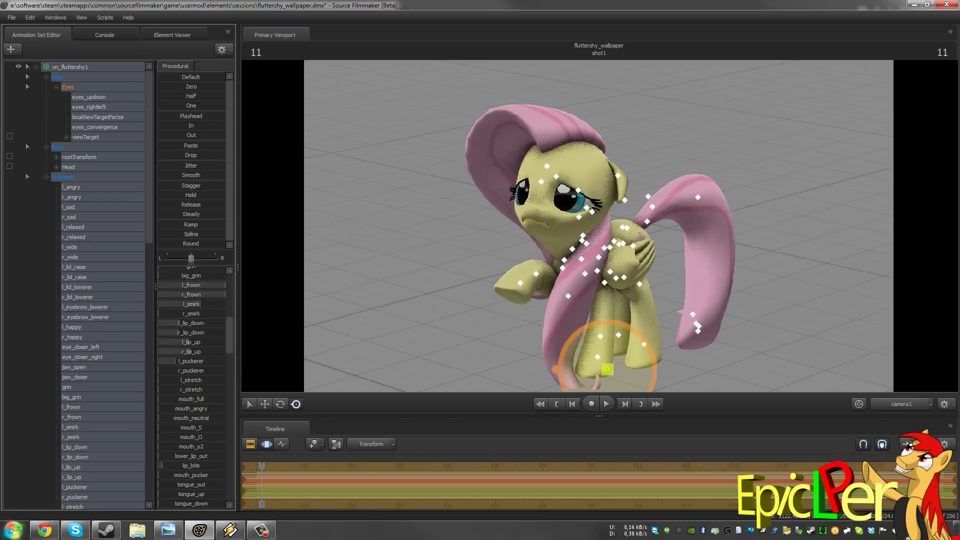
# - Play the shot briefly, then raise jaw_closer to about four fifths to close the mouth
pyautogui.press('space')
pyautogui.press('space')
pyautogui.scroll(3, 192, 347)
pyautogui.moveTo(220, 346); pyautogui.dragTo(159, 346)
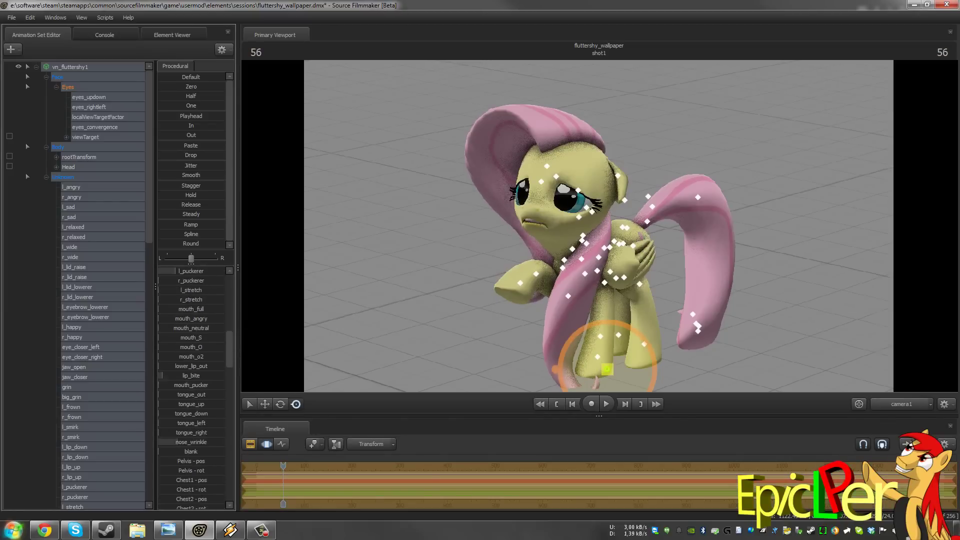
pyautogui.scroll(6, 191, 388)
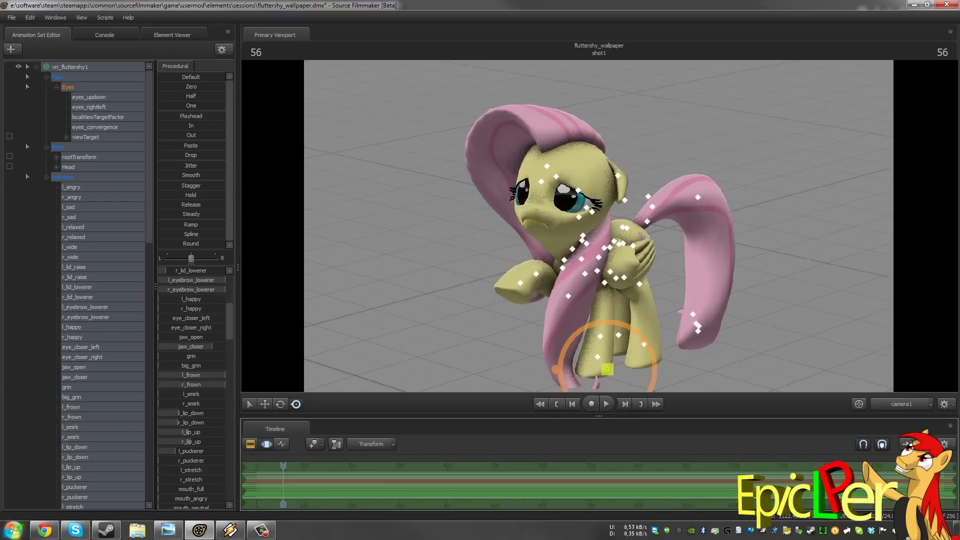
pyautogui.scroll(-3, 192, 387)
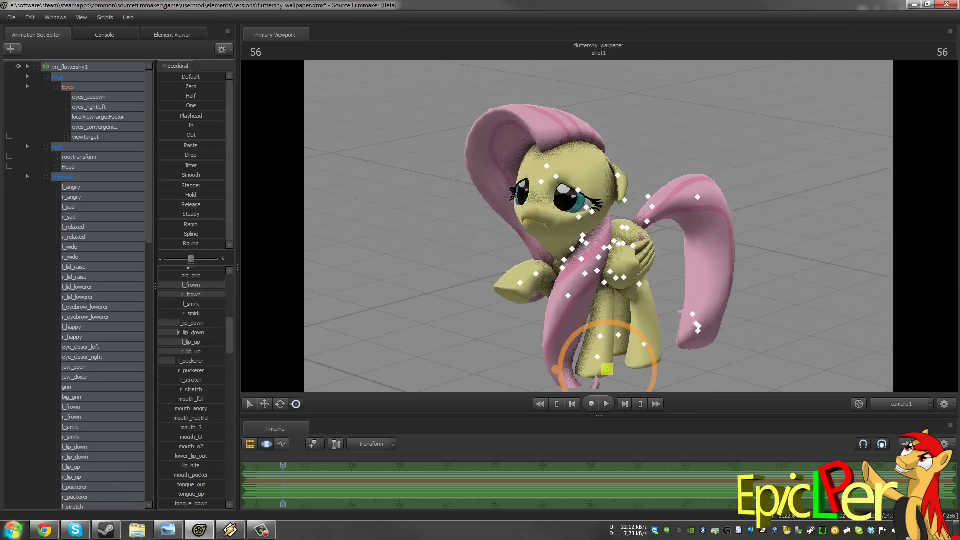
# - Reduce l_sad and r_sad slightly and redirect the gaze of vn_fluttershy1's eyes
pyautogui.scroll(10, 191, 387)
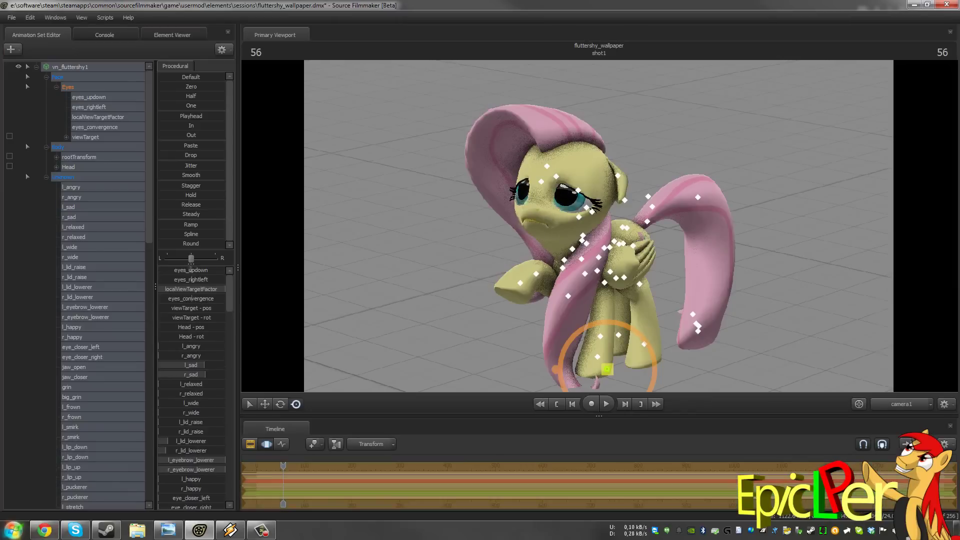
pyautogui.rightClick(71, 67)
pyautogui.moveTo(115, 195)
pyautogui.click(171, 206)
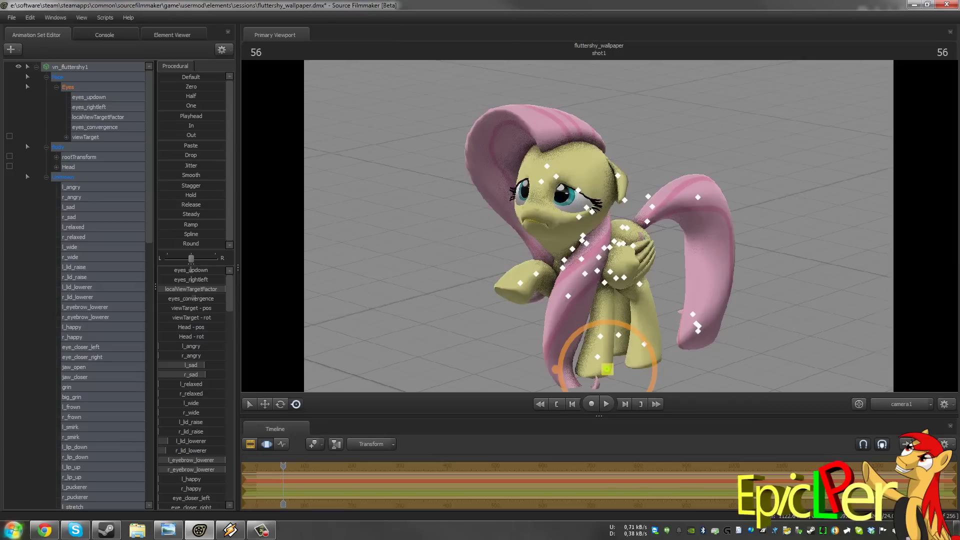
# - Raise the neck and turn the Head bone so the face points up and away from the tail
pyautogui.hotkey('ctrl', 'z')
pyautogui.hotkey('ctrl', 'z')
pyautogui.hotkey('ctrl', 'z')
pyautogui.hotkey('ctrl', 'z')
pyautogui.hotkey('ctrl', 'z')
pyautogui.hotkey('ctrl', 'z')
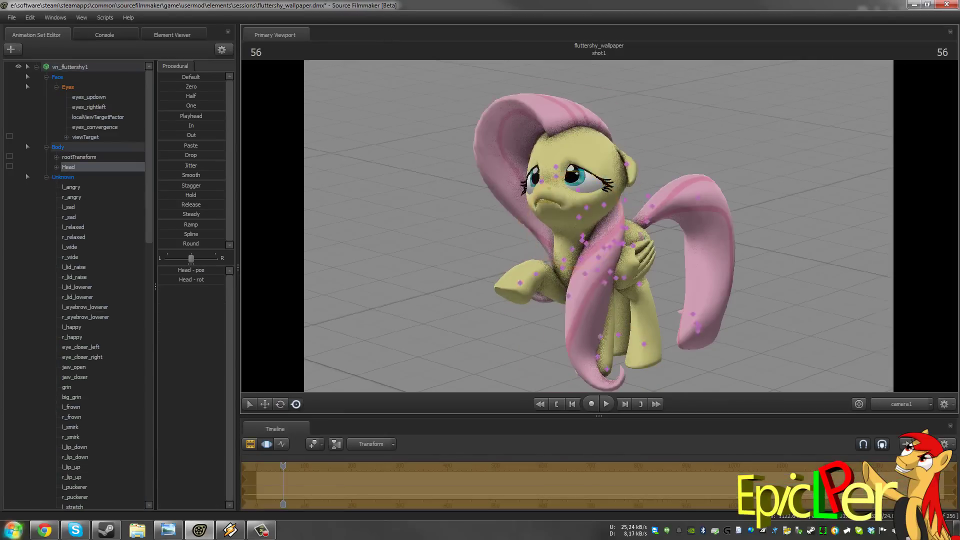
pyautogui.hotkey('ctrl', 'z')
pyautogui.hotkey('ctrl', 'z')
pyautogui.hotkey('ctrl', 'z')
pyautogui.hotkey('ctrl', 'z')
pyautogui.hotkey('ctrl', 'z')
pyautogui.hotkey('ctrl', 'z')
pyautogui.hotkey('ctrl', 'z')
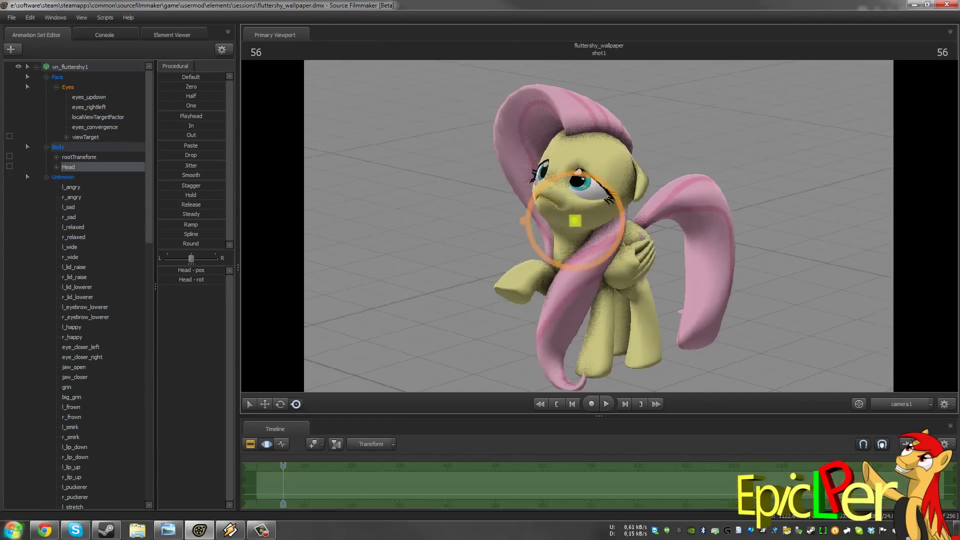
# - Undo the most recent head and neck pose changes on vn_fluttershy1
pyautogui.hotkey('ctrl', 'z')
pyautogui.hotkey('ctrl', 'z')
pyautogui.hotkey('ctrl', 'z')
pyautogui.hotkey('ctrl', 'z')
pyautogui.hotkey('ctrl', 'z')
pyautogui.hotkey('ctrl', 'z')
pyautogui.hotkey('ctrl', 'z')
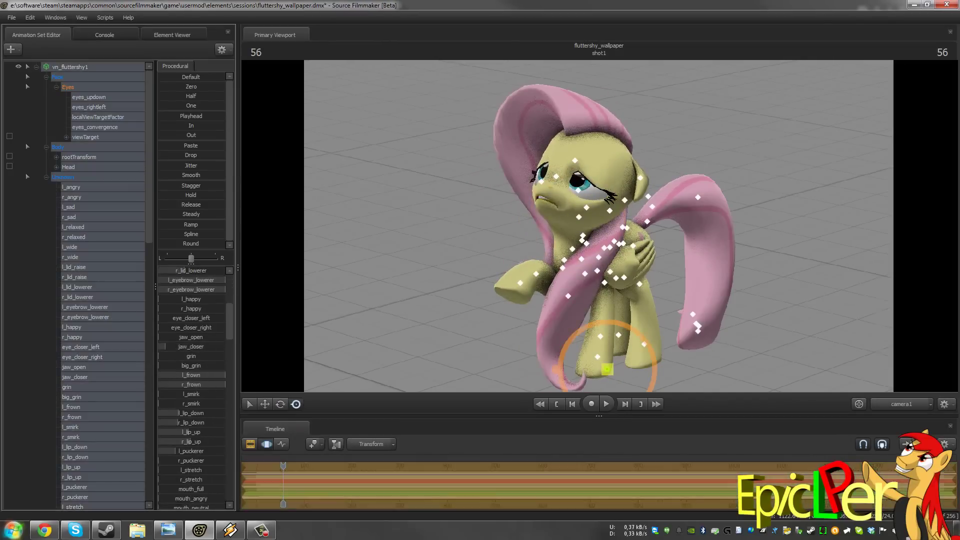
# - Rework the mouth by zeroing lip_bite, the lip_up, lip_down and jaw_closer controls, raising l_puckerer and easing l_frown and r_frown slightly
pyautogui.scroll(-5, 193, 346)
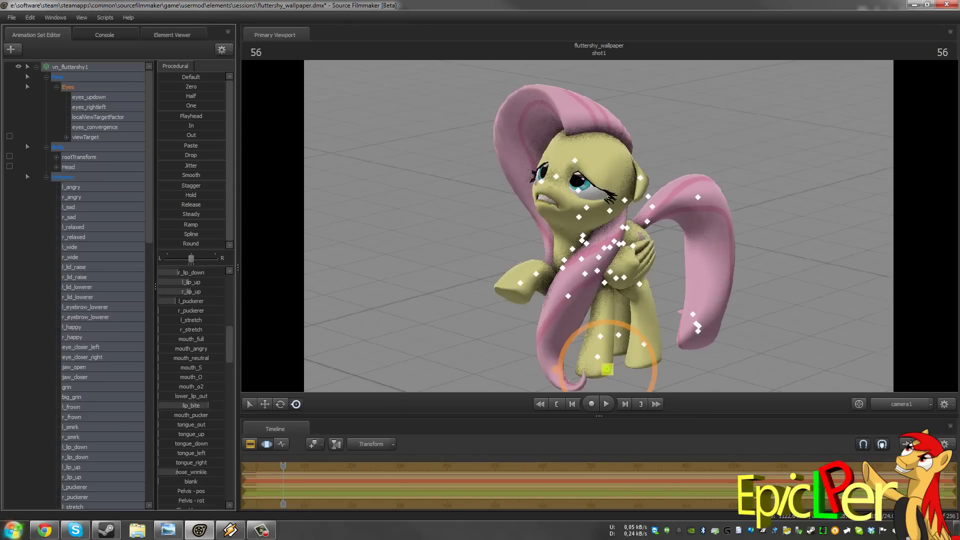
pyautogui.scroll(2, 191, 388)
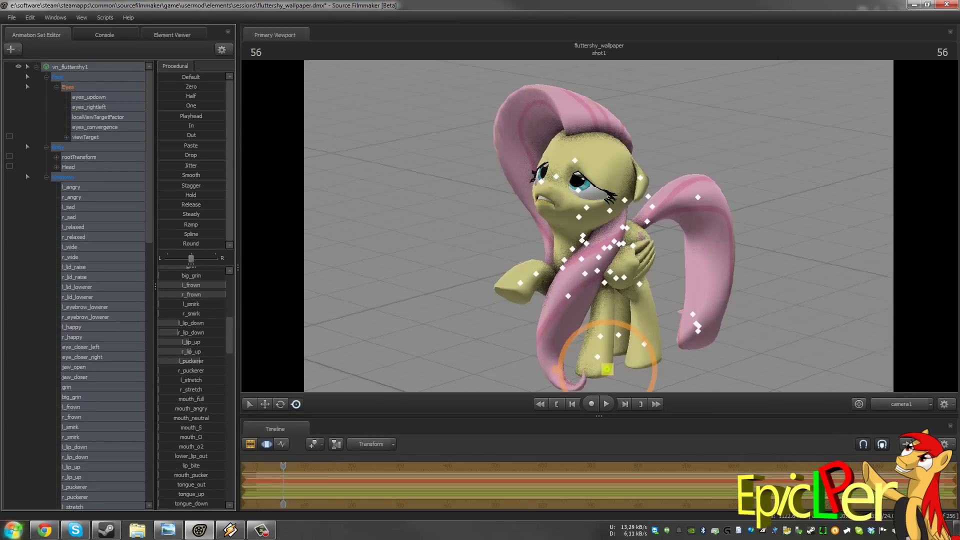
pyautogui.scroll(5, 199, 361)
pyautogui.scroll(-3, 189, 321)
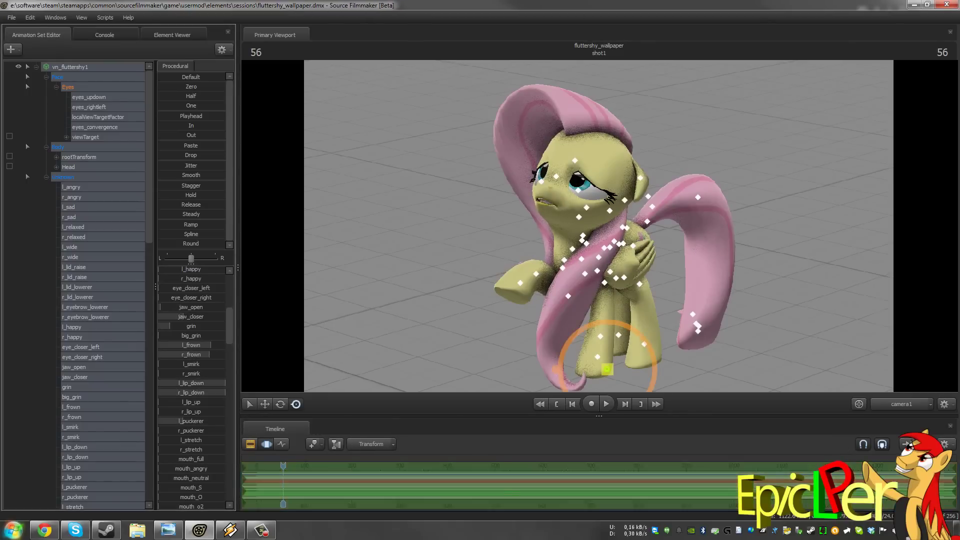
pyautogui.click(250, 444)
pyautogui.click(266, 444)
pyautogui.click(251, 444)
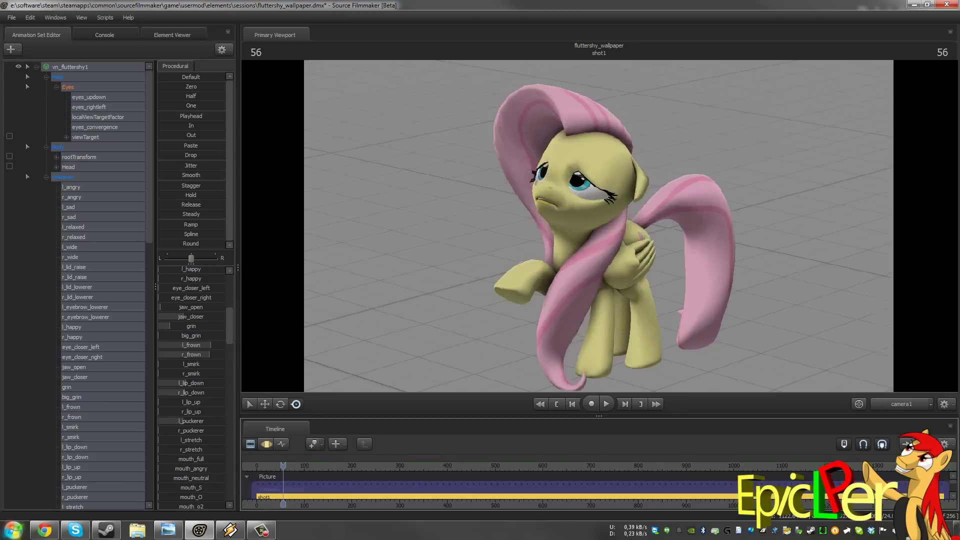
pyautogui.press('F3')
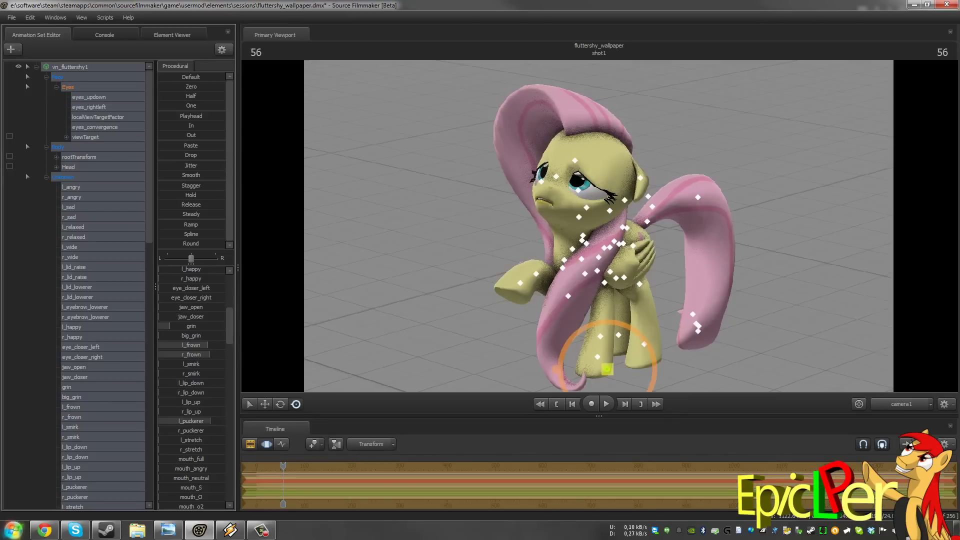
# - Play the shot briefly, zero grin, raise l_sad and r_sad to full and reduce the l_lid_lowerer and r_lid_lowerer controls
pyautogui.press('space')
pyautogui.scroll(3, 191, 388)
pyautogui.scroll(1, 191, 388)
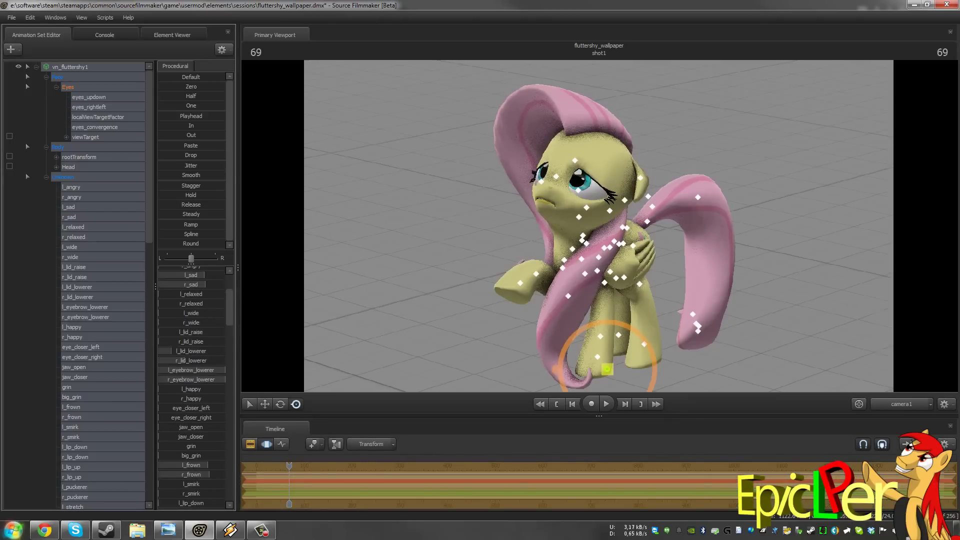
pyautogui.press('F2')
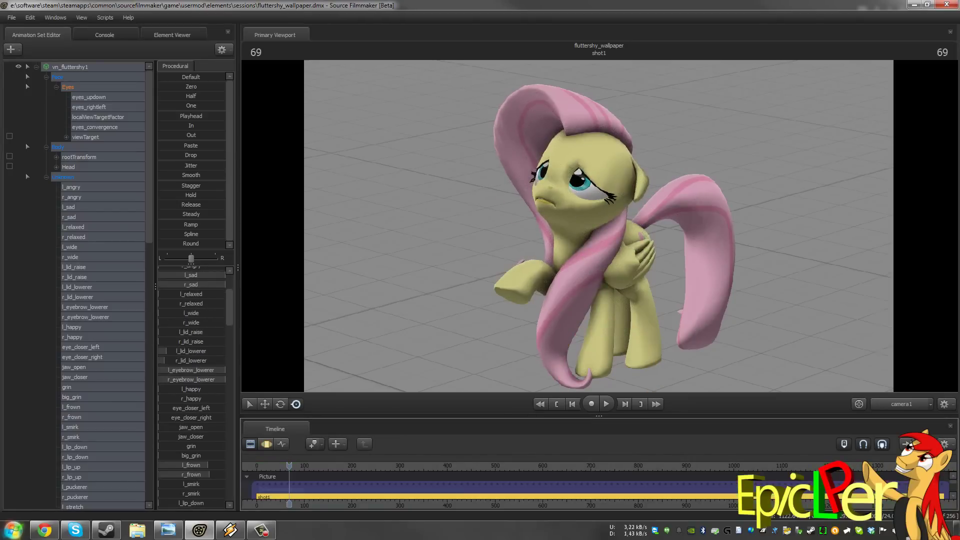
# - Move the bone at the hindquarters slightly so the hind legs and tail shift up and toward the body
pyautogui.press('F3')
pyautogui.keyDown('ctrl'); pyautogui.click(623, 242); pyautogui.keyUp('ctrl')
pyautogui.moveTo(624, 242)
pyautogui.mouseDown()
pyautogui.moveTo(623, 227)
pyautogui.moveTo(620, 235)
pyautogui.mouseUp()
# - Create an animation set for a new light aimed at the pony and return the viewport to camera1
pyautogui.click(36, 67)
pyautogui.click(11, 49)
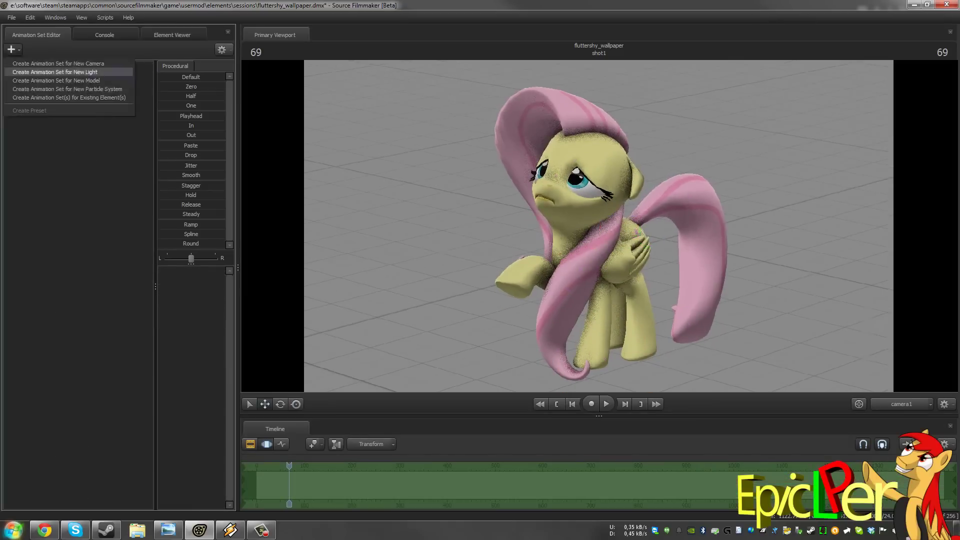
pyautogui.click(55, 72)
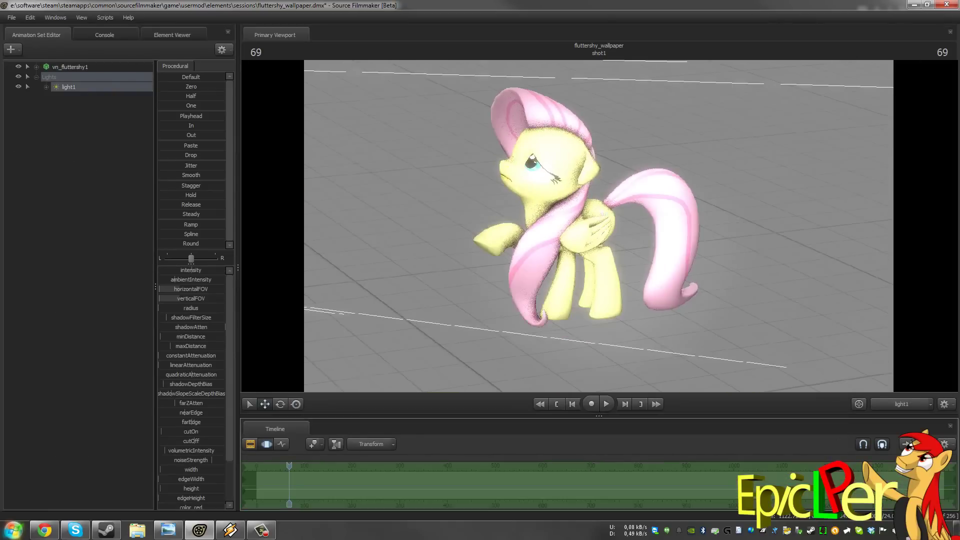
pyautogui.click(902, 404)
pyautogui.rightClick(79, 88)
pyautogui.click(108, 150)
# - Create an animation set for the existing camera1 element
pyautogui.click(294, 466)
pyautogui.click(11, 50)
pyautogui.click(55, 92)
pyautogui.doubleClick(422, 98)
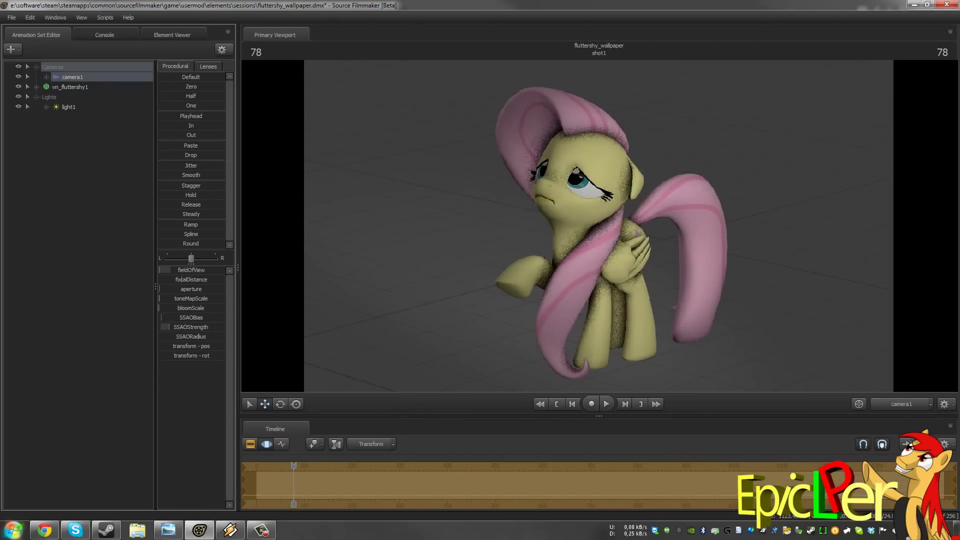
# - Raise camera1's SSAOBias and tune its SSAOStrength and SSAORadius to smooth the ambient occlusion shading
pyautogui.click(303, 466)
pyautogui.moveTo(161, 318); pyautogui.dragTo(189, 317)
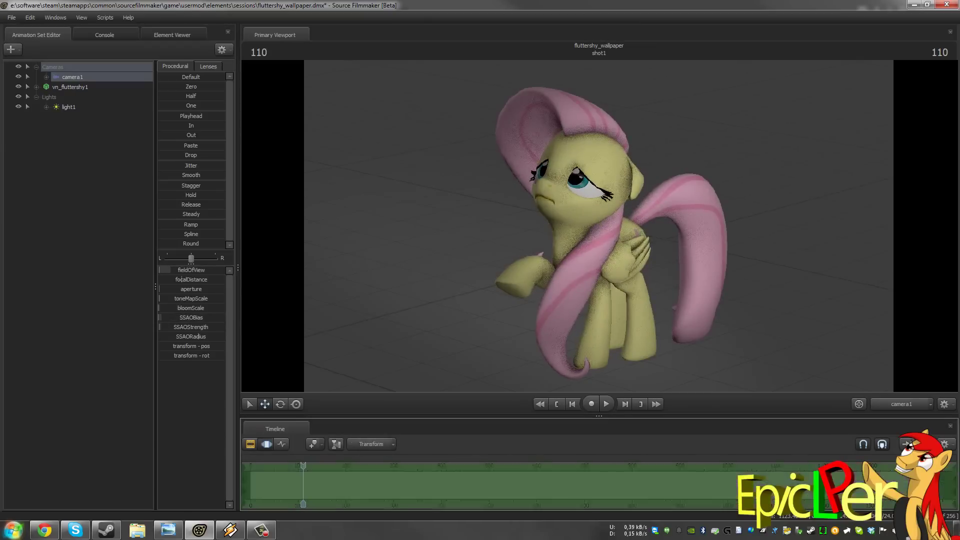
pyautogui.moveTo(161, 318); pyautogui.dragTo(177, 318)
pyautogui.press('F2')
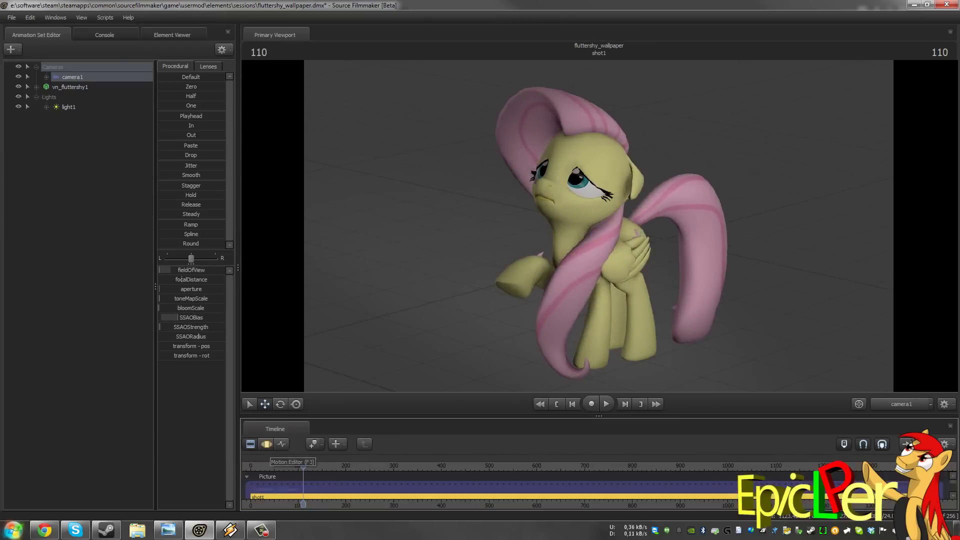
pyautogui.click(267, 444)
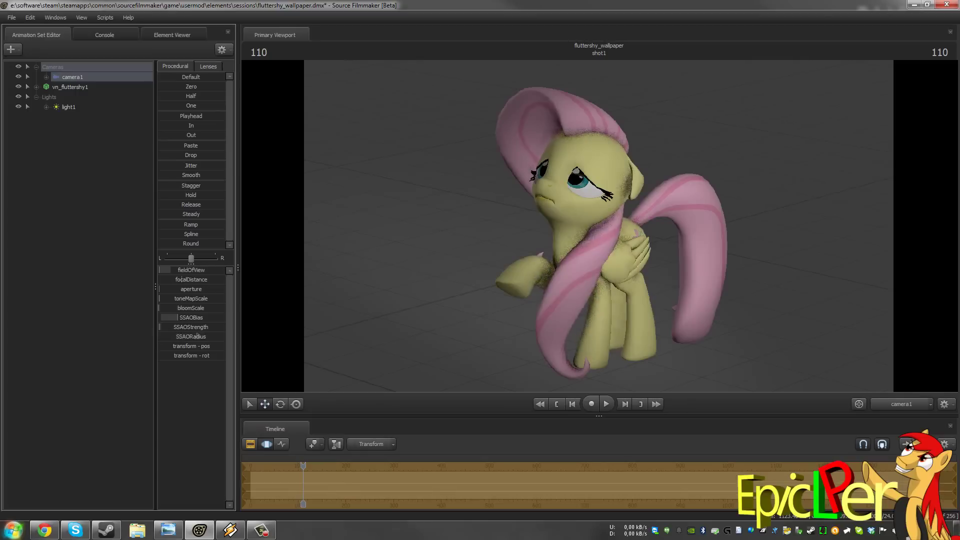
pyautogui.press('F2')
# - Set the Depth Of Field samples to 512 (override) in the progressive refinement settings
pyautogui.rightClick(391, 276)
pyautogui.click(427, 324)
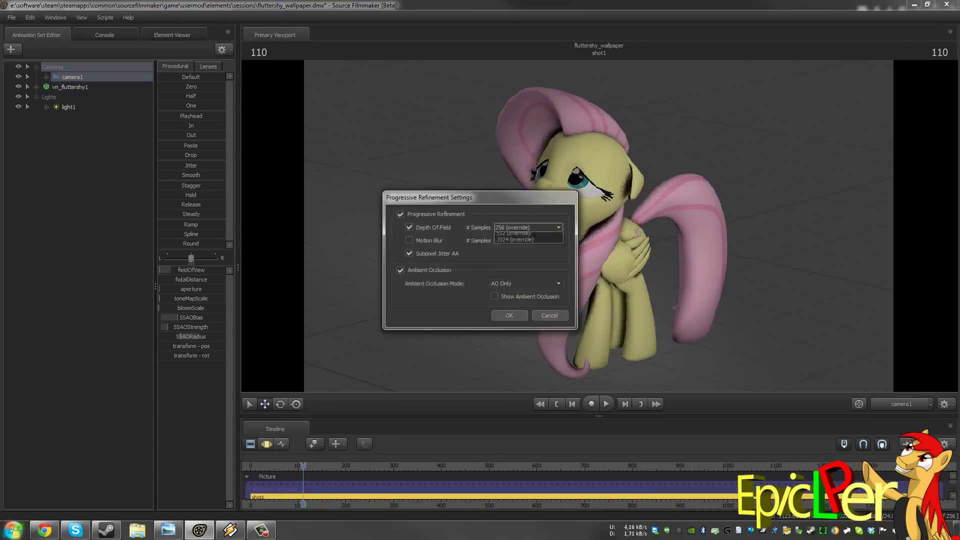
pyautogui.click(540, 227)
pyautogui.click(534, 242)
pyautogui.click(508, 315)
# - Rotate the HairBack1 bone of vn_fluttershy1 to adjust the long hanging lock of the mane
pyautogui.press('F3')
pyautogui.keyDown('ctrl'); pyautogui.click(607, 208); pyautogui.keyUp('ctrl')
pyautogui.press('e')
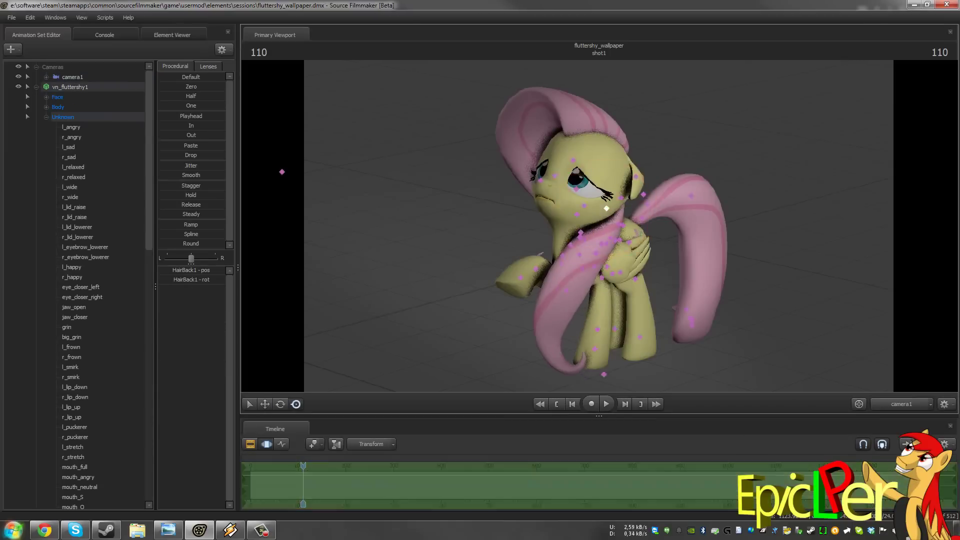
pyautogui.press('F2')
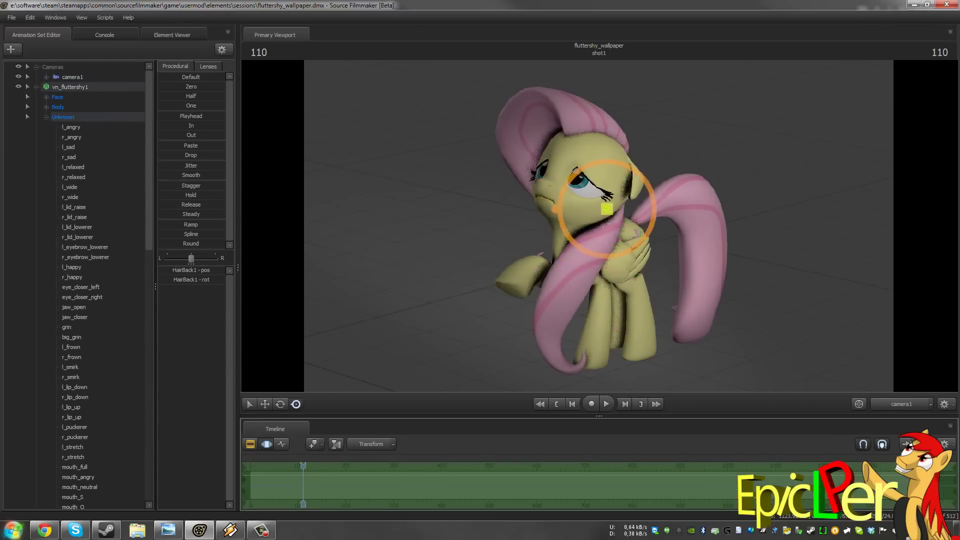
# - Rotate the neck bone to bring the head slightly back toward the body
pyautogui.click(70, 86)
pyautogui.keyDown('ctrl'); pyautogui.click(570, 245); pyautogui.keyUp('ctrl')
pyautogui.press('e')
pyautogui.moveTo(570, 240)
pyautogui.mouseDown()
pyautogui.moveTo(595, 236)
pyautogui.moveTo(563, 223)
pyautogui.moveTo(560, 230)
pyautogui.mouseUp()
pyautogui.keyDown('ctrl'); pyautogui.click(576, 214); pyautogui.keyUp('ctrl')
pyautogui.press('F2')
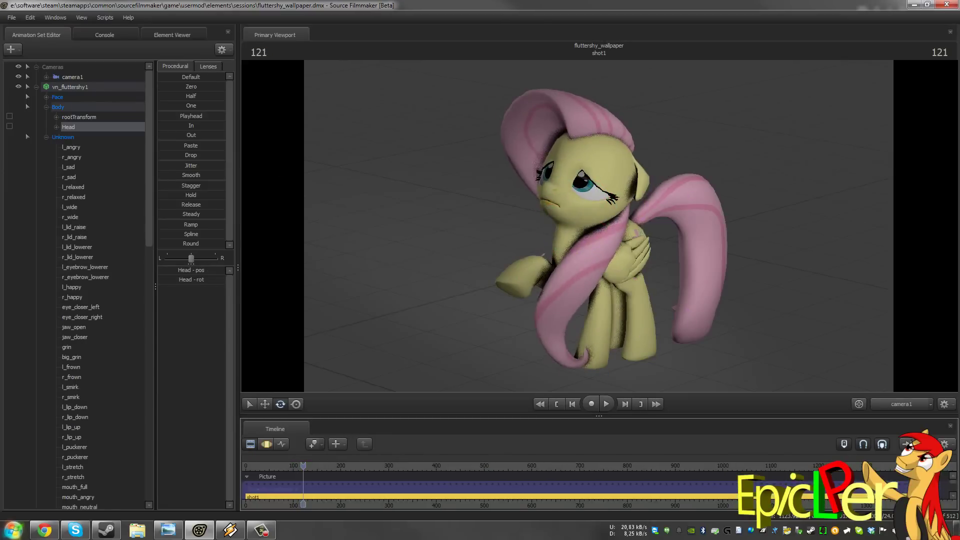
pyautogui.press('F3')
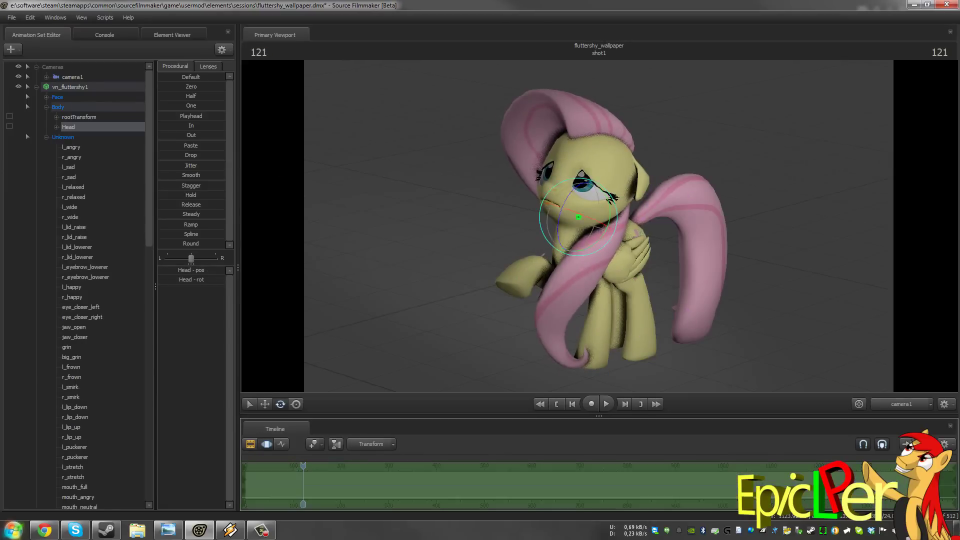
# - Rotate the Head bone so the face turns toward the camera with the head lowered
pyautogui.press('r')
pyautogui.moveTo(576, 217); pyautogui.dragTo(565, 242)
pyautogui.press('F2')
pyautogui.press('F3')
pyautogui.press('F2')
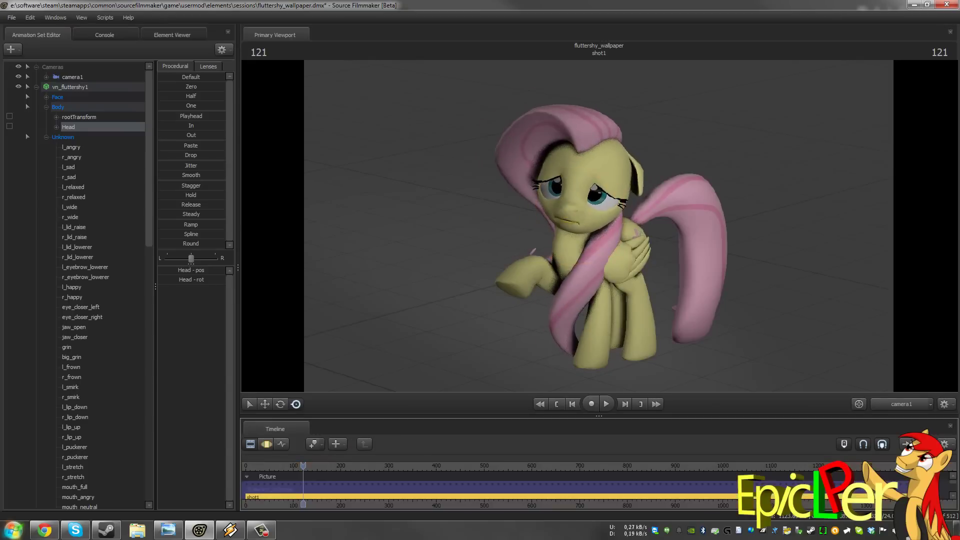
# - Play the shot briefly, then rotate the back hair bone so the long lock falls in front of the chest
pyautogui.press('space')
pyautogui.click(262, 443)
pyautogui.keyDown('ctrl'); pyautogui.click(607, 197); pyautogui.keyUp('ctrl')
pyautogui.moveTo(613, 200); pyautogui.dragTo(602, 195)
pyautogui.press('F2')
pyautogui.press('F3')
# - Rotate the LeftEar bone so the ear droops against the head, then play the shot briefly
pyautogui.keyDown('ctrl'); pyautogui.click(631, 165); pyautogui.keyUp('ctrl')
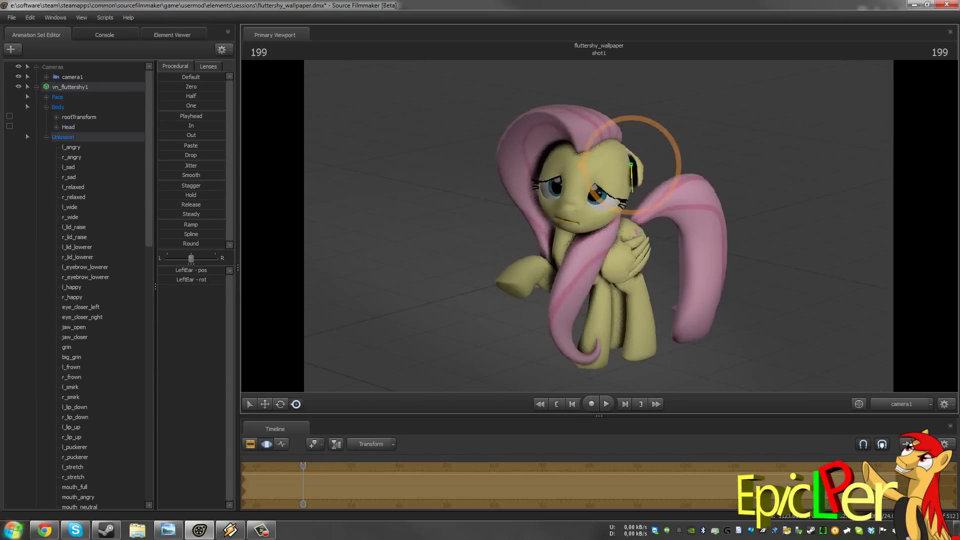
pyautogui.moveTo(667, 132); pyautogui.dragTo(651, 121)
pyautogui.press('e')
pyautogui.moveTo(650, 170); pyautogui.dragTo(642, 181)
pyautogui.press('space')
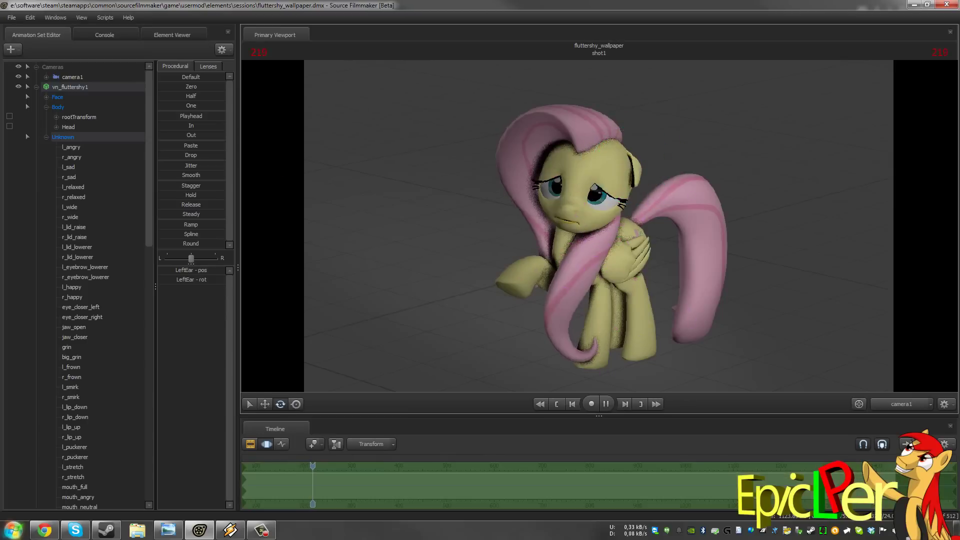
pyautogui.press('space')
pyautogui.press('F2')
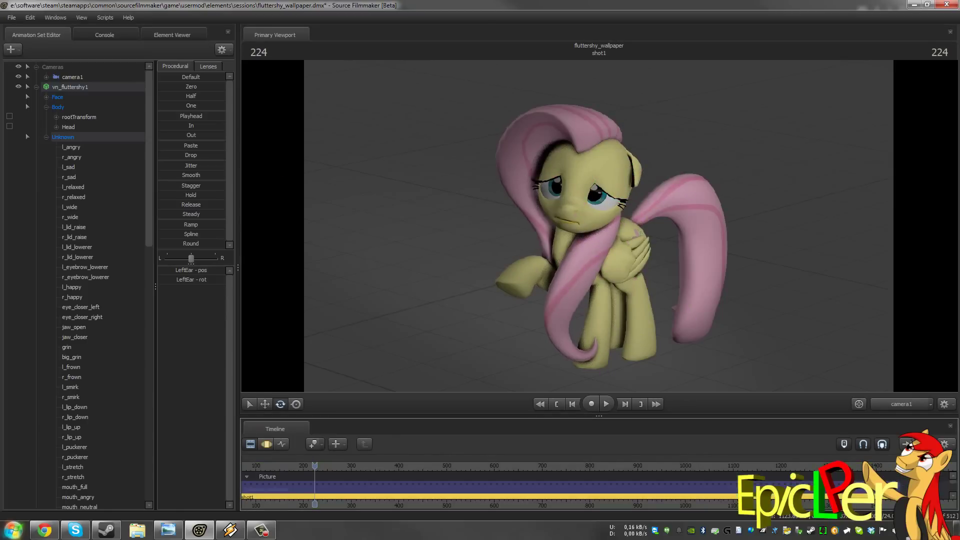
# - Rotate the Tail1 bone at the tail's base so the tail hangs lower behind the body
pyautogui.press('F3')
pyautogui.keyDown('ctrl'); pyautogui.moveTo(643, 195); pyautogui.dragTo(686, 242); pyautogui.keyUp('ctrl')
pyautogui.keyDown('ctrl'); pyautogui.click(622, 225); pyautogui.keyUp('ctrl')
pyautogui.moveTo(644, 219); pyautogui.dragTo(645, 252)
pyautogui.press('F2')
pyautogui.click(264, 445)
pyautogui.keyDown('ctrl'); pyautogui.click(685, 242); pyautogui.keyUp('ctrl')
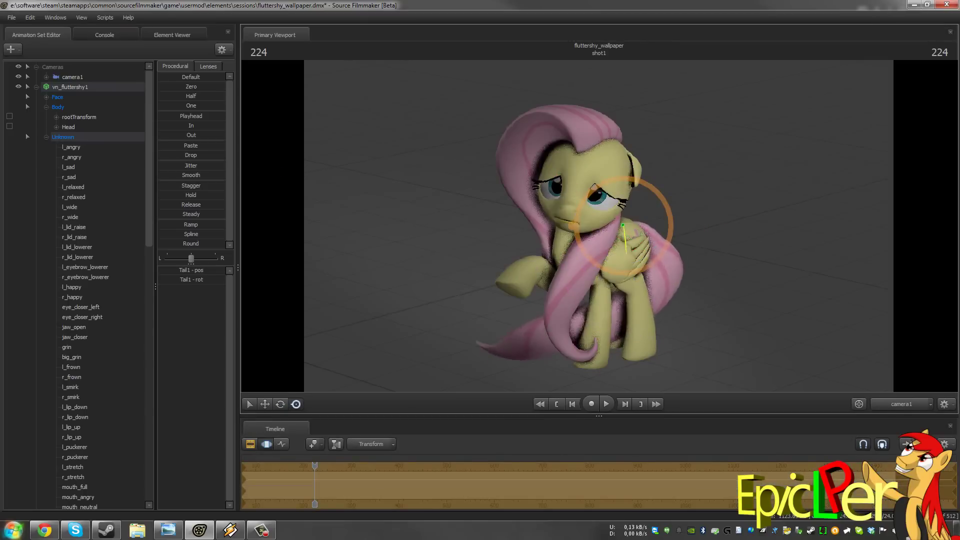
pyautogui.press('F2')
pyautogui.click(267, 444)
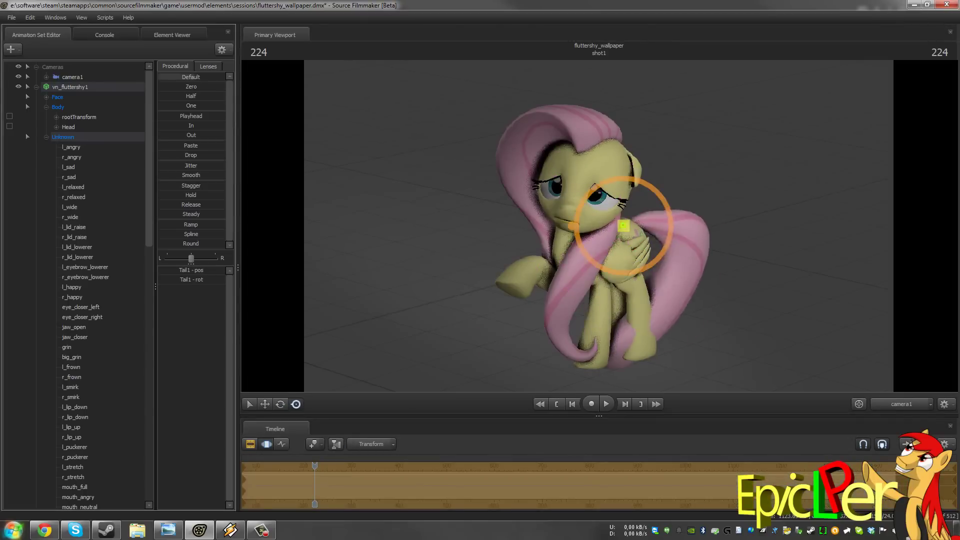
# - Rotate the middle tail bones so the tail curls behind the legs toward the front of the body
pyautogui.keyDown('ctrl'); pyautogui.click(690, 236); pyautogui.keyUp('ctrl')
pyautogui.press('e')
pyautogui.press('Tab')
pyautogui.keyDown('alt'); pyautogui.moveTo(564, 199); pyautogui.dragTo(564, 165, button='right'); pyautogui.keyUp('alt')
pyautogui.moveTo(595, 150); pyautogui.dragTo(642, 205)
pyautogui.keyDown('ctrl'); pyautogui.click(611, 197); pyautogui.keyUp('ctrl')
pyautogui.press('Tab')
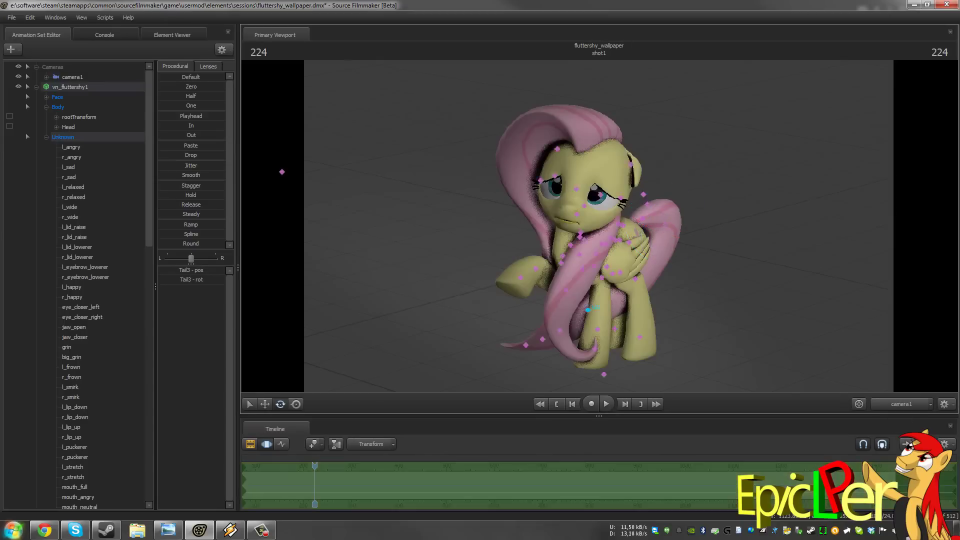
# - Rotate Tail3, Tail5 and the neighbouring tail bones so the tip sweeps forward past the front leg near the ground
pyautogui.press('F2')
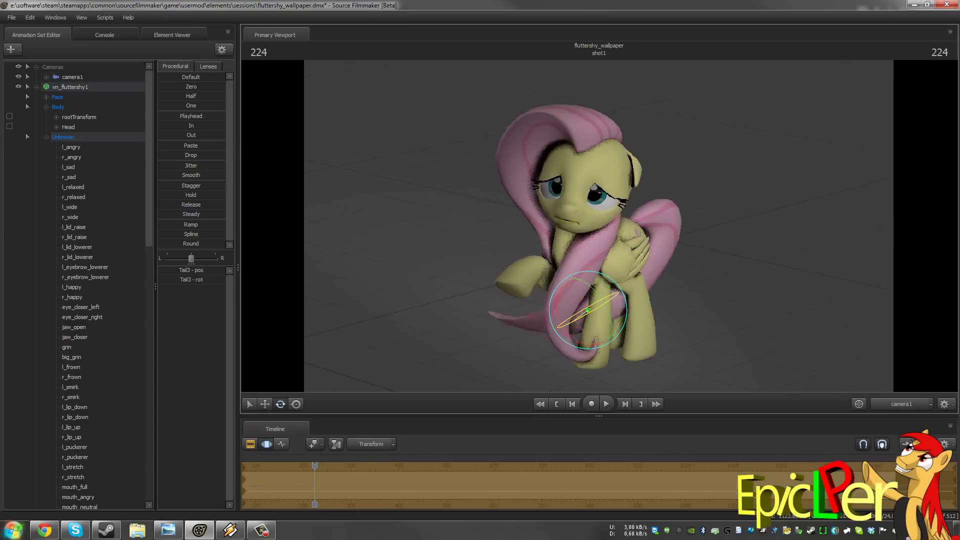
pyautogui.moveTo(575, 320); pyautogui.dragTo(562, 324)
pyautogui.press('r')
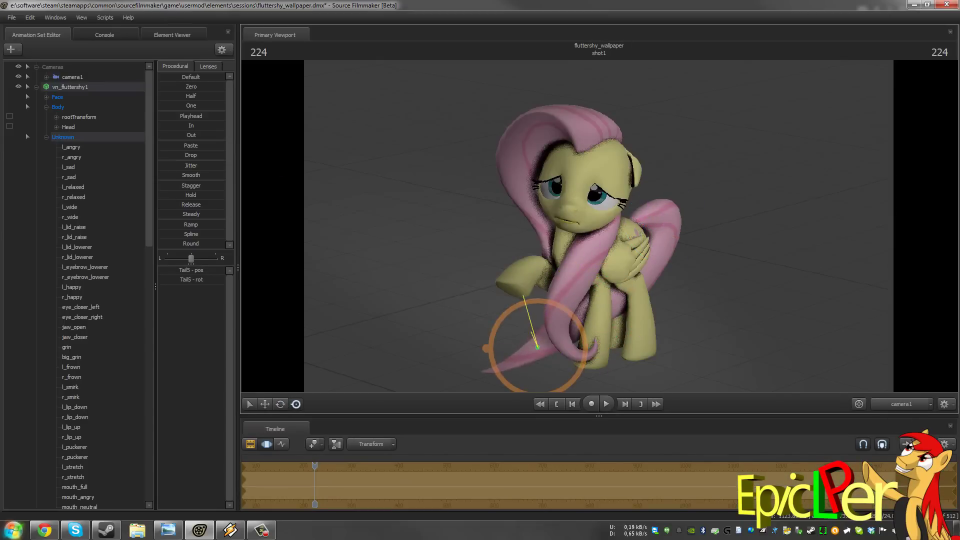
pyautogui.keyDown('ctrl'); pyautogui.click(511, 355); pyautogui.keyUp('ctrl')
pyautogui.keyDown('ctrl'); pyautogui.click(554, 337); pyautogui.keyUp('ctrl')
pyautogui.keyDown('ctrl'); pyautogui.click(587, 310); pyautogui.keyUp('ctrl')
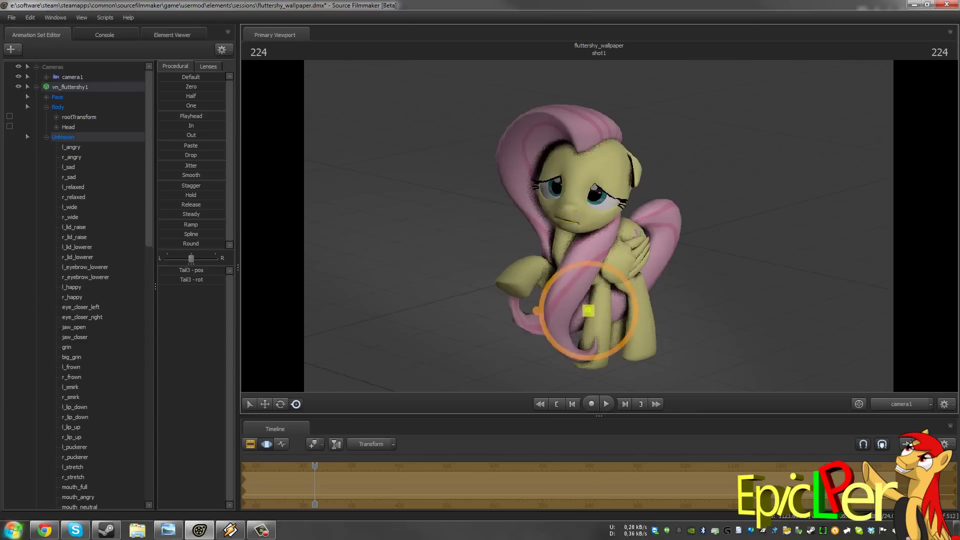
pyautogui.moveTo(554, 336); pyautogui.dragTo(551, 324)
# - Add a second light shining on the pony's front and reduce light2's intensity to a low level
pyautogui.press('F3')
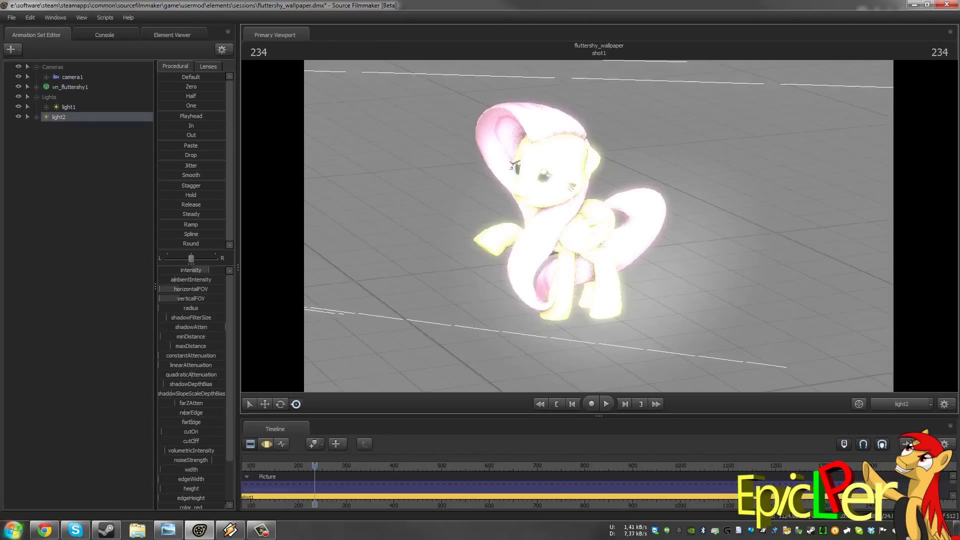
pyautogui.press('F3')
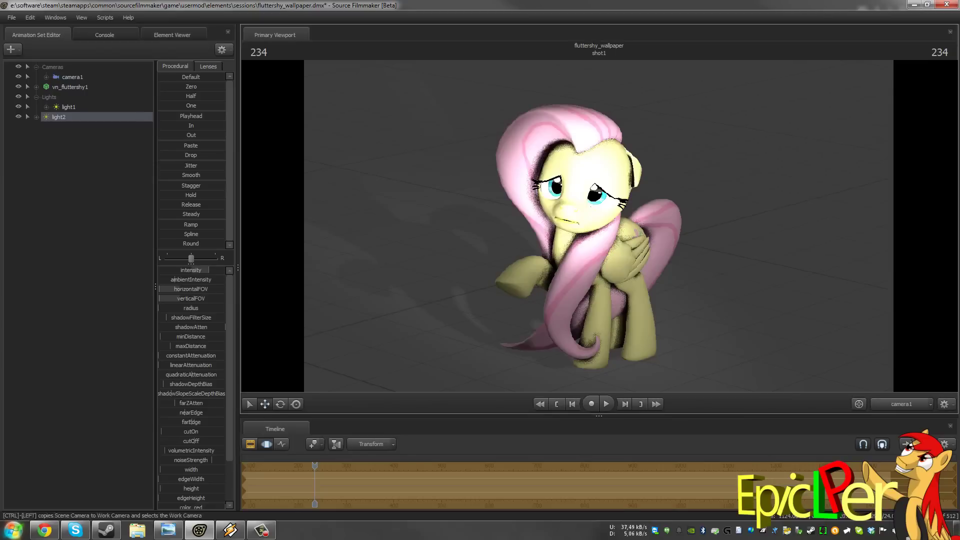
pyautogui.moveTo(209, 270); pyautogui.dragTo(164, 270)
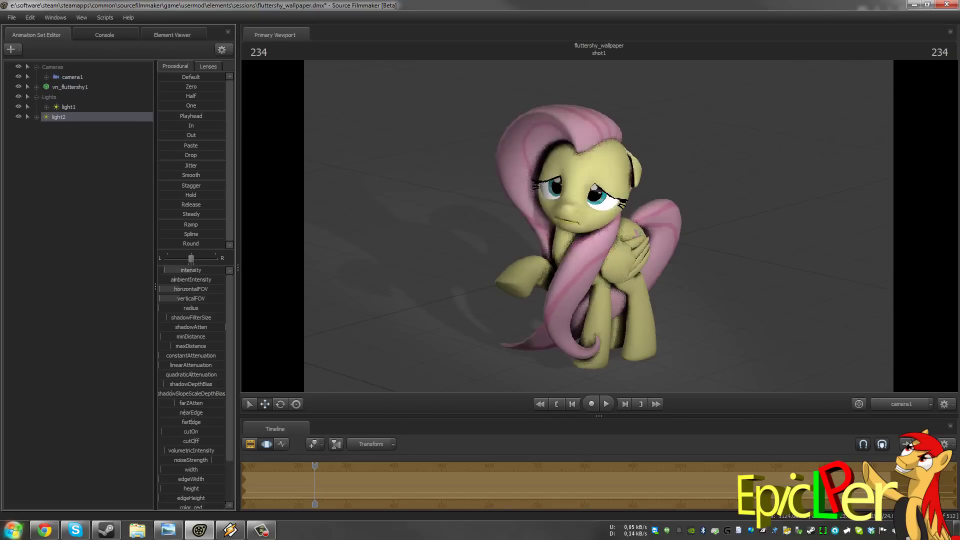
pyautogui.press('F2')
pyautogui.press('F3')
pyautogui.scroll(-1, 191, 363)
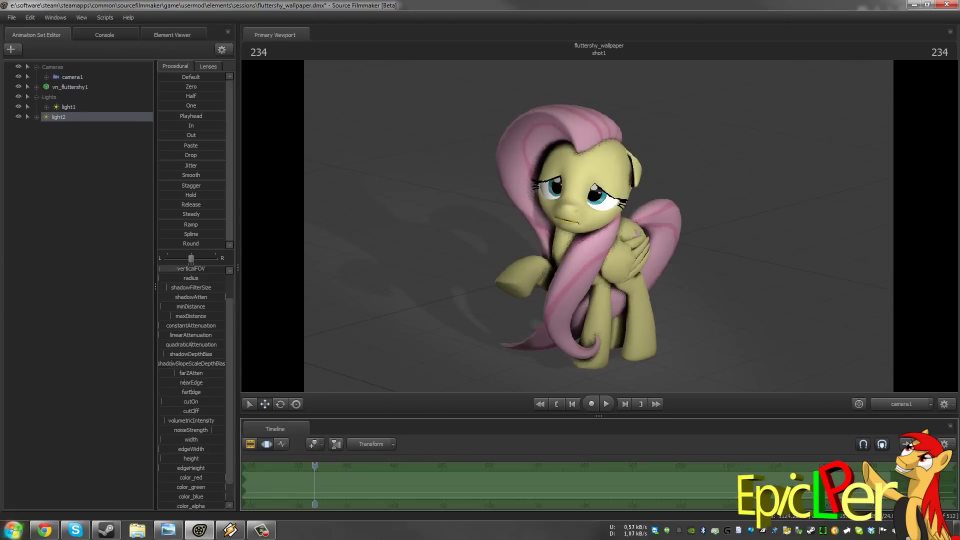
# - Save the session and fine-tune light2's shadow settings, including a slight adjustment of shadowDepthBias
pyautogui.rightClick(86, 116)
pyautogui.click(107, 243)
pyautogui.press('F3')
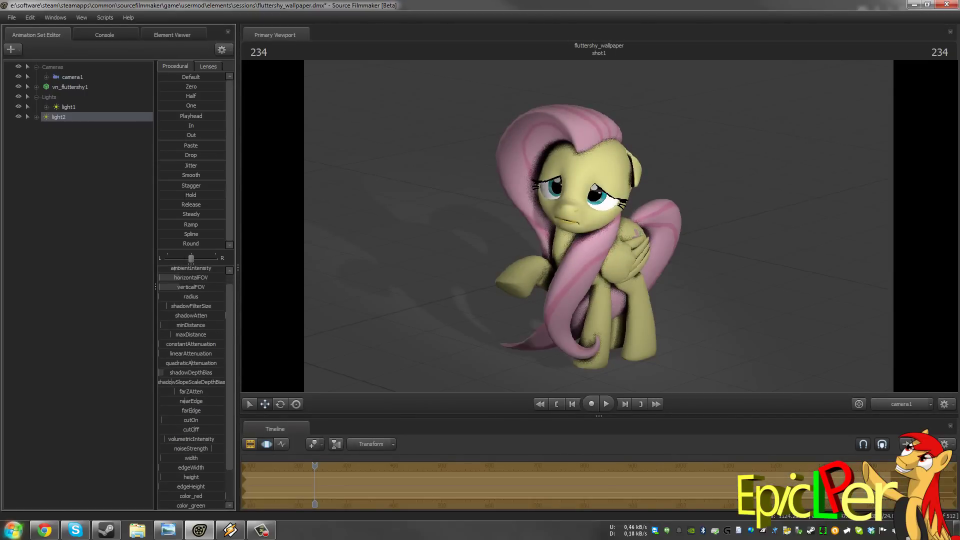
pyautogui.press('F4')
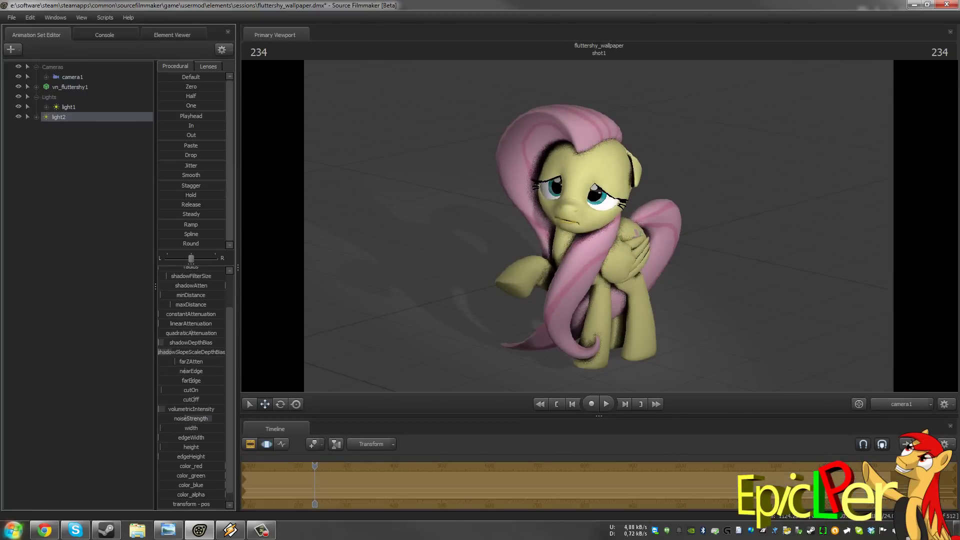
pyautogui.scroll(2, 185, 417)
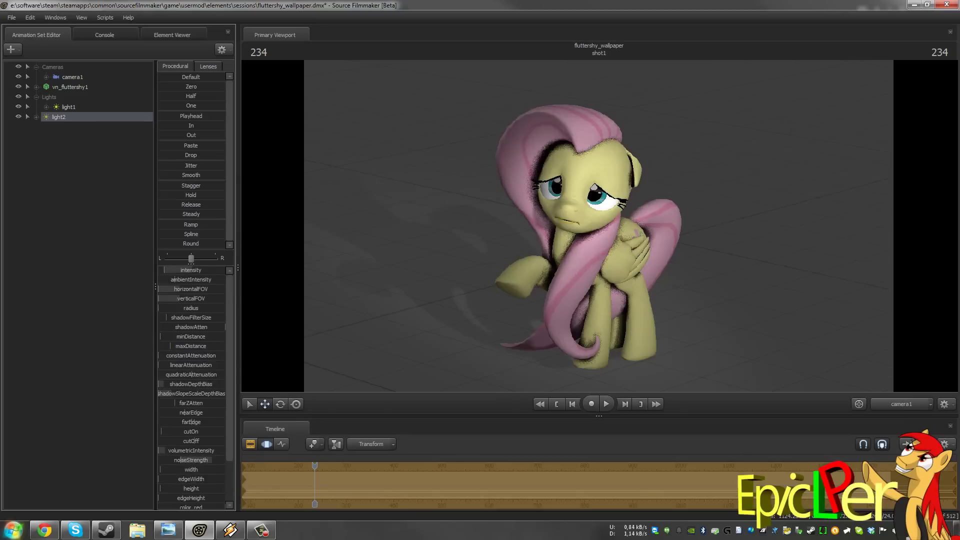
pyautogui.hotkey('ctrl', 's')
pyautogui.moveTo(163, 384); pyautogui.dragTo(164, 384)
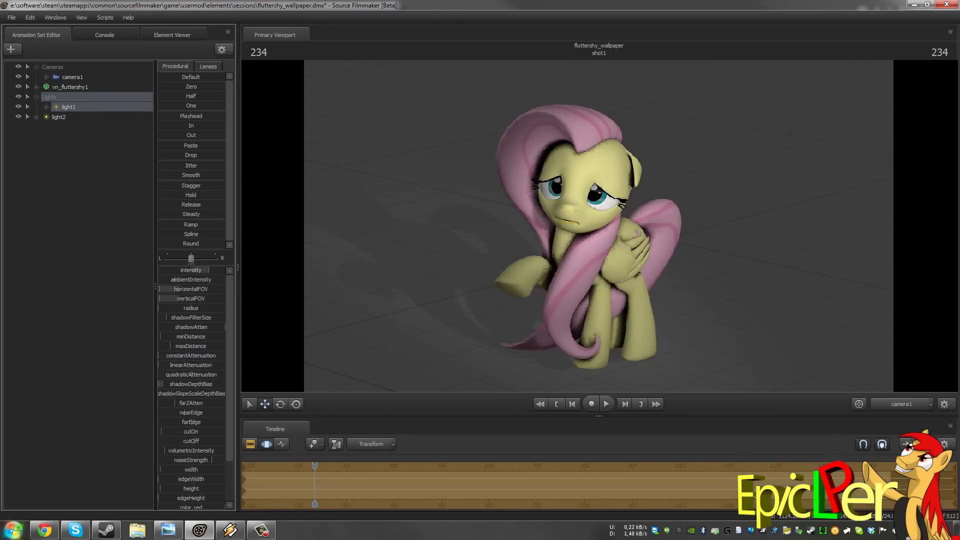
# - Lower camera1's SSAOStrength and SSAOBias to near their minimum to remove the dark halo around the pony
pyautogui.click(250, 444)
pyautogui.click(72, 77)
pyautogui.click(266, 444)
pyautogui.moveTo(165, 327); pyautogui.dragTo(159, 327)
pyautogui.click(250, 444)
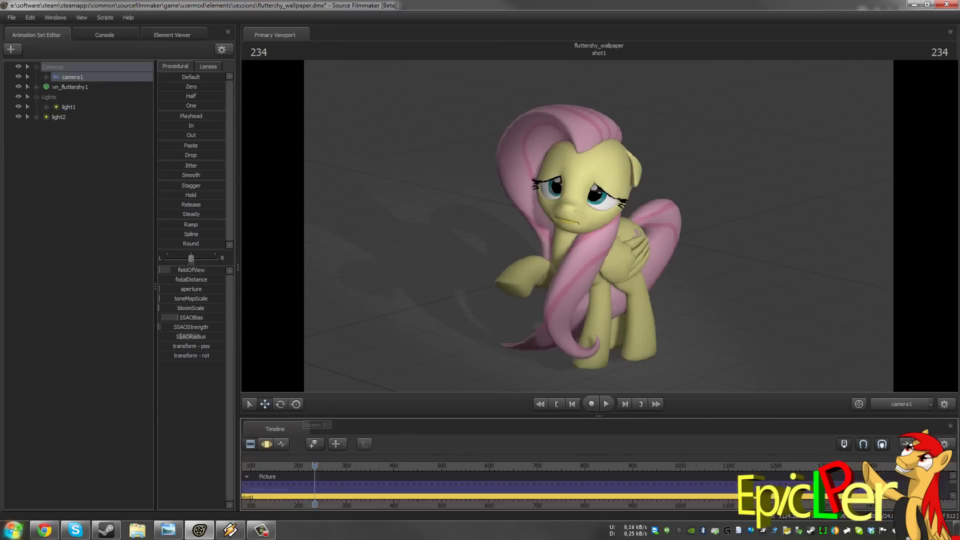
pyautogui.press('F3')
pyautogui.rightClick(356, 275)
pyautogui.click(385, 278)
pyautogui.press('Escape')
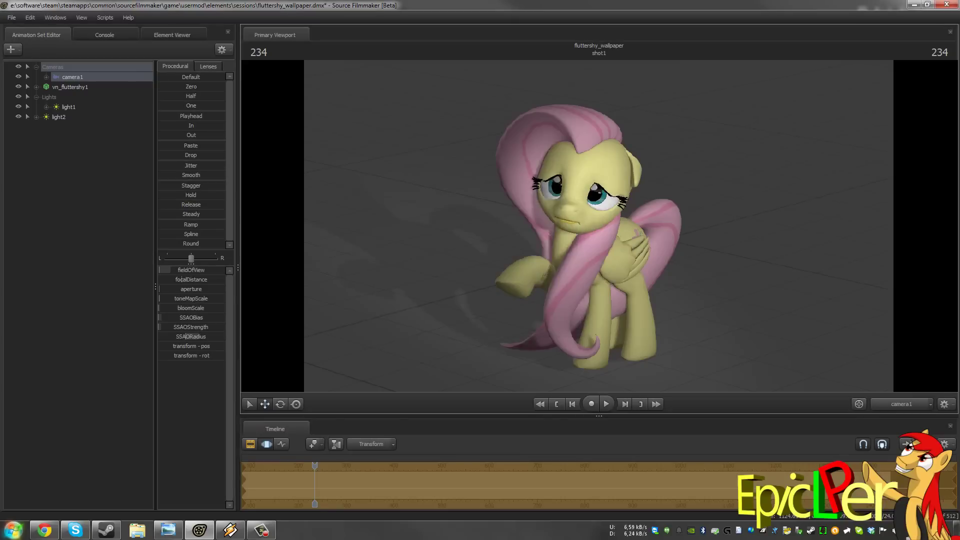
# - Undo the latest series of camera and light adjustments
pyautogui.hotkey('ctrl', 'z')
pyautogui.hotkey('ctrl', 'z')
pyautogui.hotkey('ctrl', 'z')
pyautogui.hotkey('ctrl', 'z')
pyautogui.hotkey('ctrl', 'z')
pyautogui.hotkey('ctrl', 'z')
pyautogui.hotkey('ctrl', 'z')
pyautogui.hotkey('ctrl', 'z')
pyautogui.hotkey('ctrl', 'z')
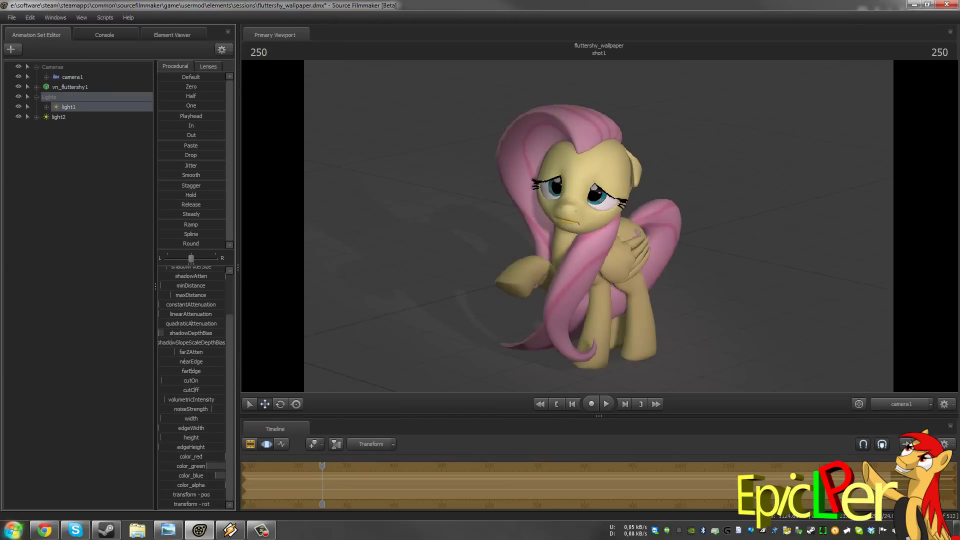
# - Lower color_blue on light1, and slightly reduce color_green and color_blue on light2 to tint the lighting
pyautogui.click(266, 444)
pyautogui.click(68, 106)
pyautogui.scroll(-3, 191, 380)
pyautogui.moveTo(224, 475); pyautogui.dragTo(205, 475)
pyautogui.click(59, 116)
pyautogui.scroll(-3, 191, 380)
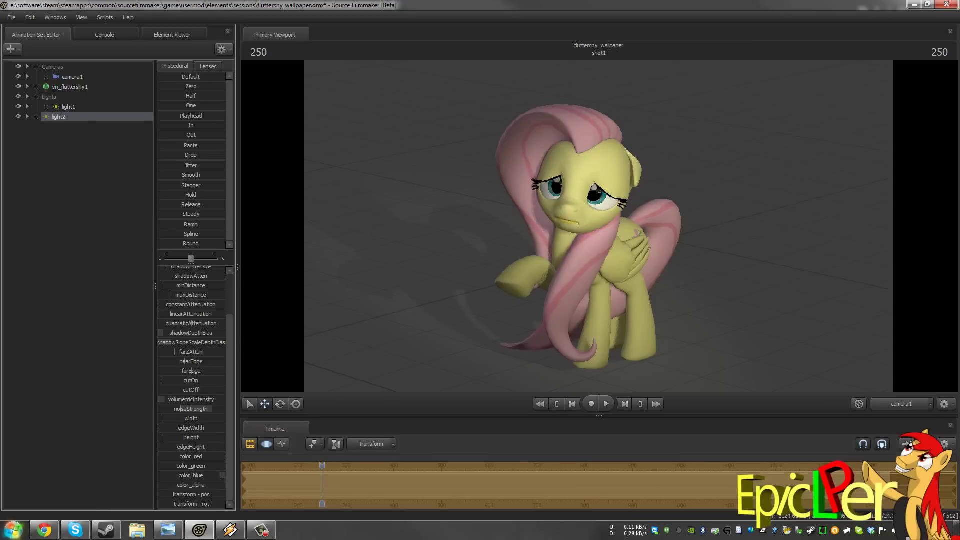
pyautogui.click(250, 444)
pyautogui.click(266, 444)
pyautogui.click(249, 444)
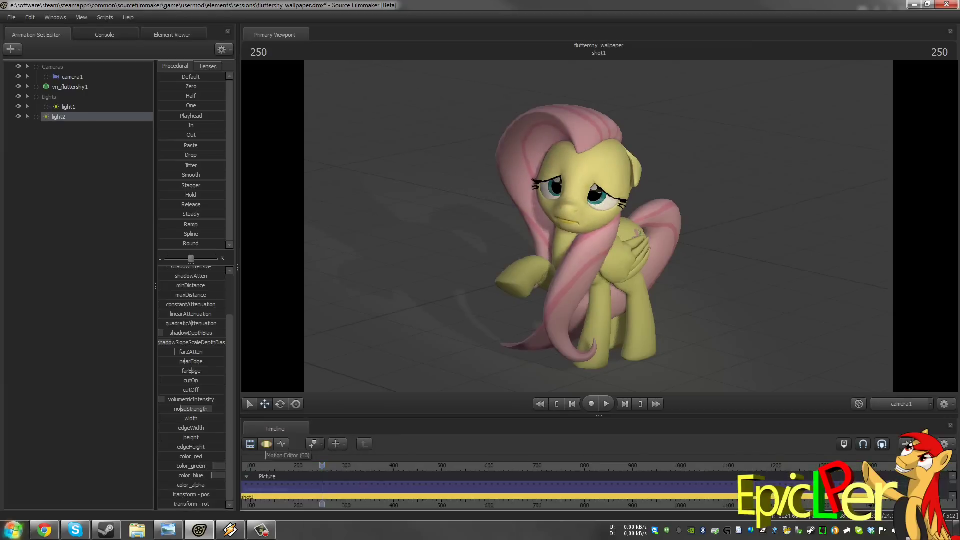
pyautogui.click(266, 444)
pyautogui.click(250, 444)
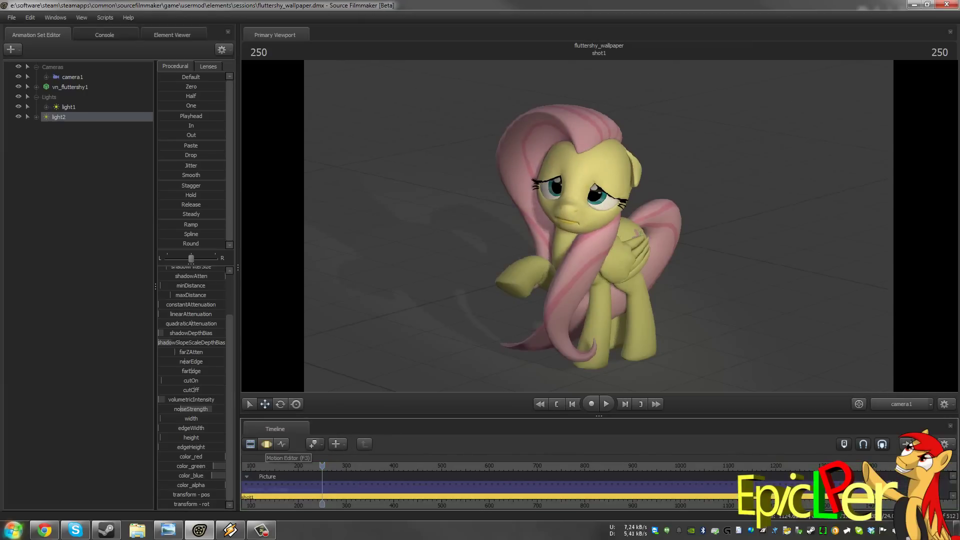
# - Export the current frame to the desktop as an image named "flutter sad test"
pyautogui.click(11, 17)
pyautogui.moveTo(30, 118)
pyautogui.click(115, 128)
pyautogui.click(619, 217)
pyautogui.click(350, 197)
pyautogui.doubleClick(407, 254)
pyautogui.click(476, 336)
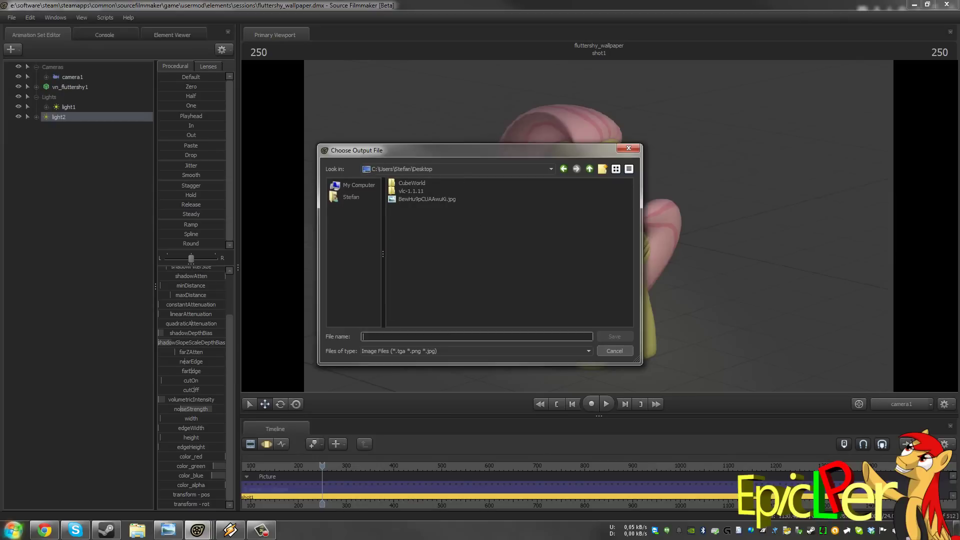
pyautogui.write('d')
pyautogui.press('Return')
pyautogui.press('Return')
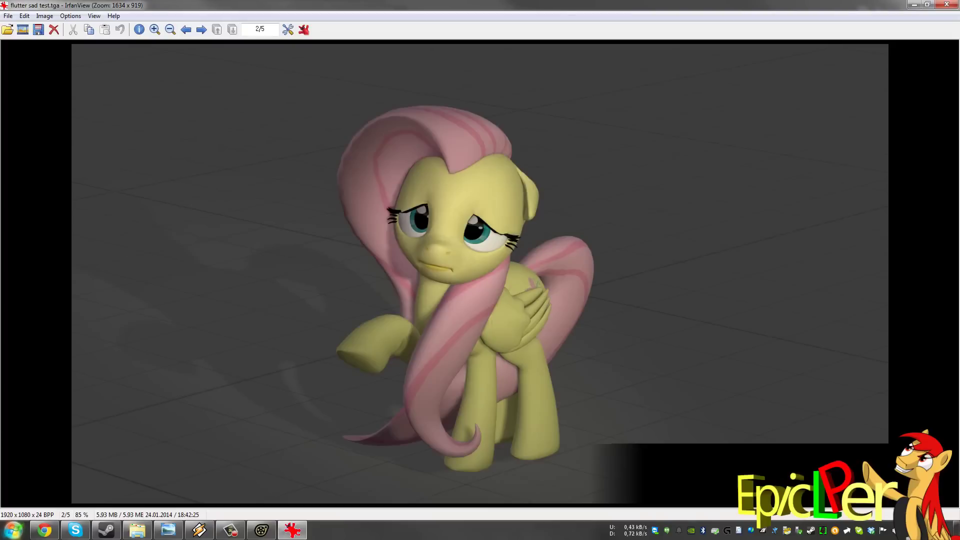
# - Compare the exported test render with the neighbouring image in the image viewer
pyautogui.press('Left')
pyautogui.press('Right')
pyautogui.press('Left')
pyautogui.press('Right')
pyautogui.press('Escape')
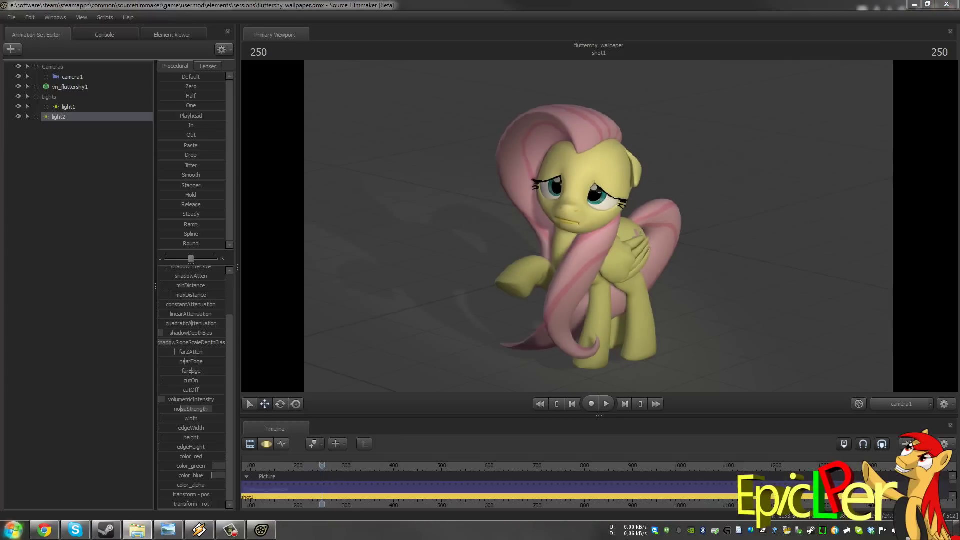
# - Return to Source Filmmaker, repose the tail bones so the tail arches and hangs down behind the body, and save the session
pyautogui.hotkey('alt', 'Tab')
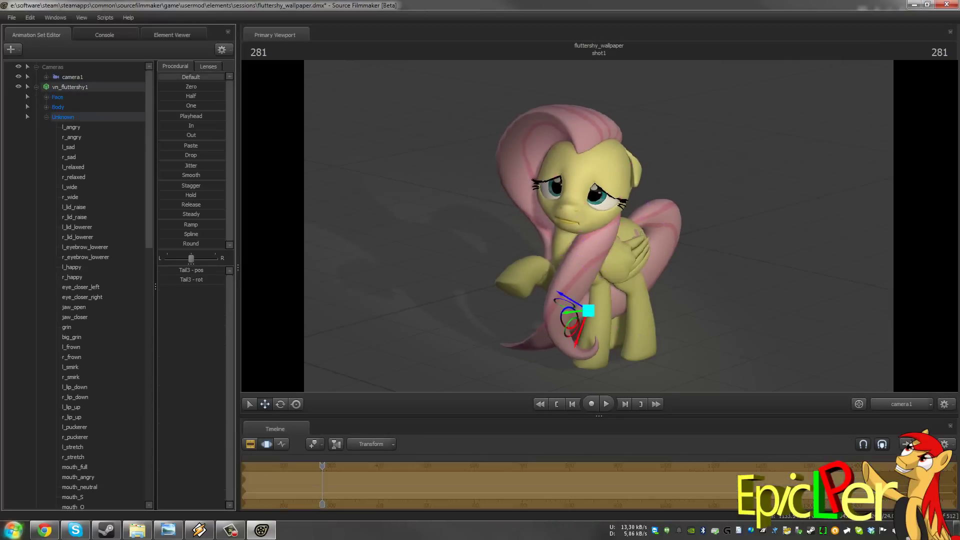
pyautogui.moveTo(578, 306); pyautogui.dragTo(623, 226)
pyautogui.press('space')
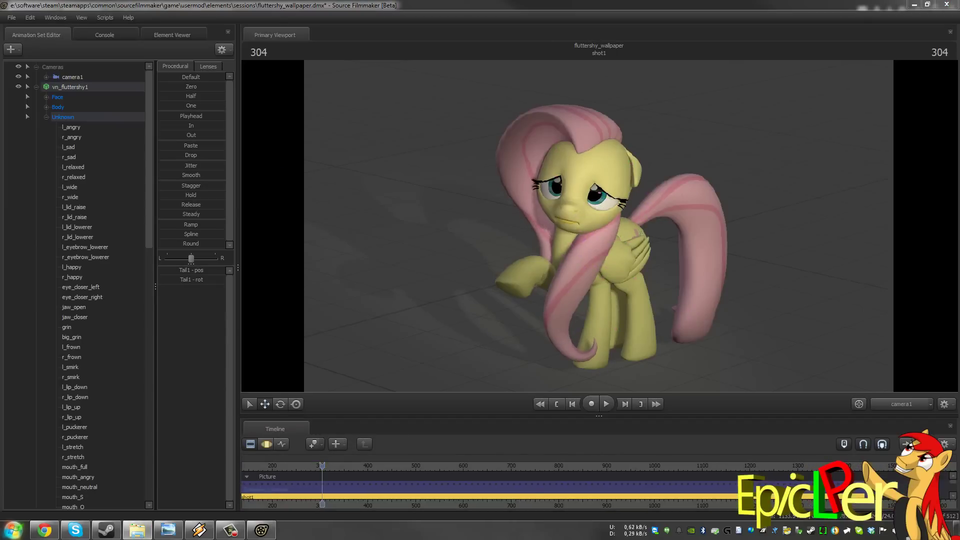
pyautogui.hotkey('alt', 'Tab')
pyautogui.hotkey('ctrl', 's')
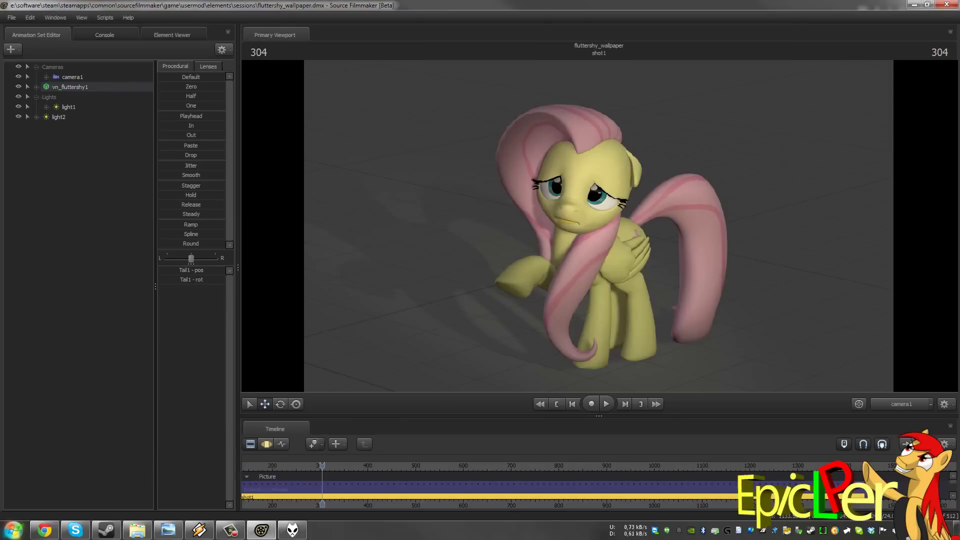
pyautogui.rightClick(68, 88)
pyautogui.press('Escape')
pyautogui.moveTo(322, 465); pyautogui.dragTo(340, 466)
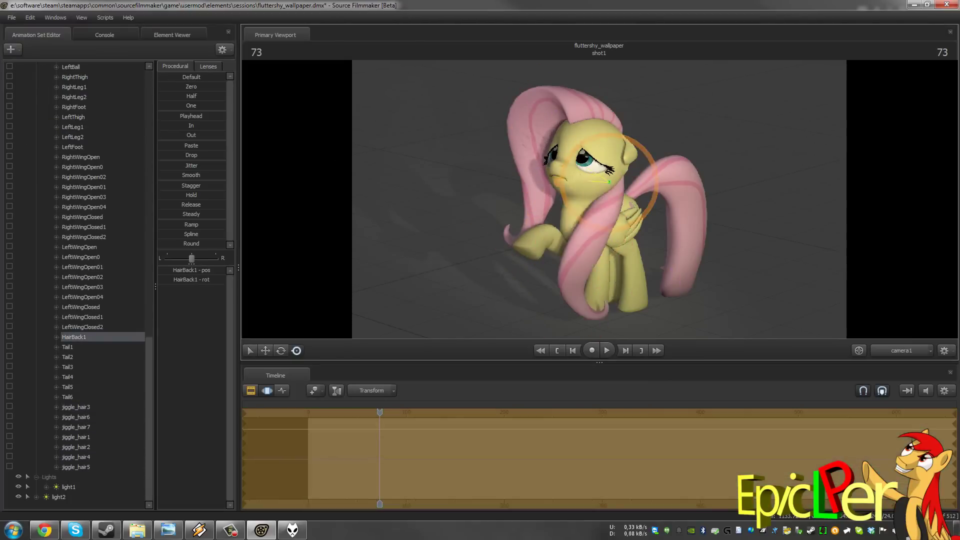
pyautogui.press('F2')
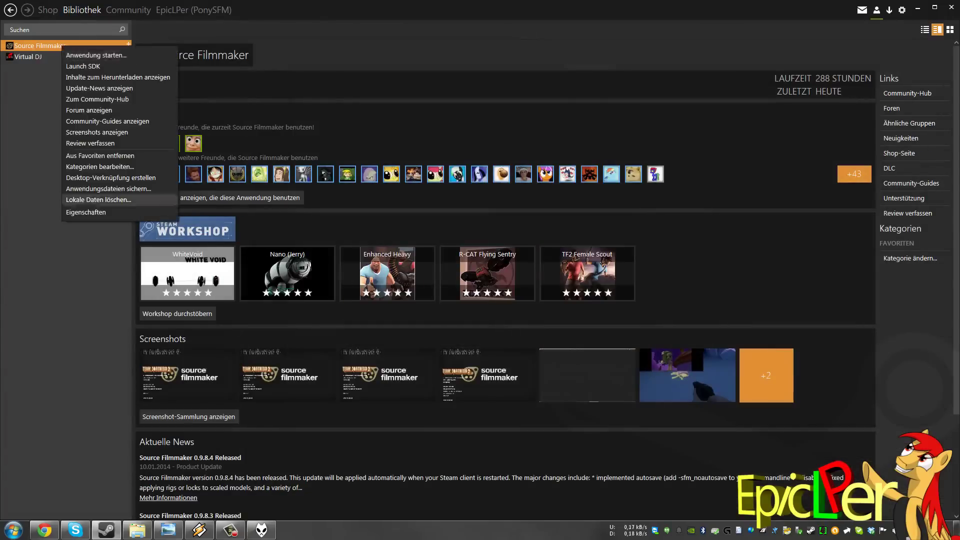
# - Open Source Filmmaker's properties from the Steam library
pyautogui.click(107, 212)
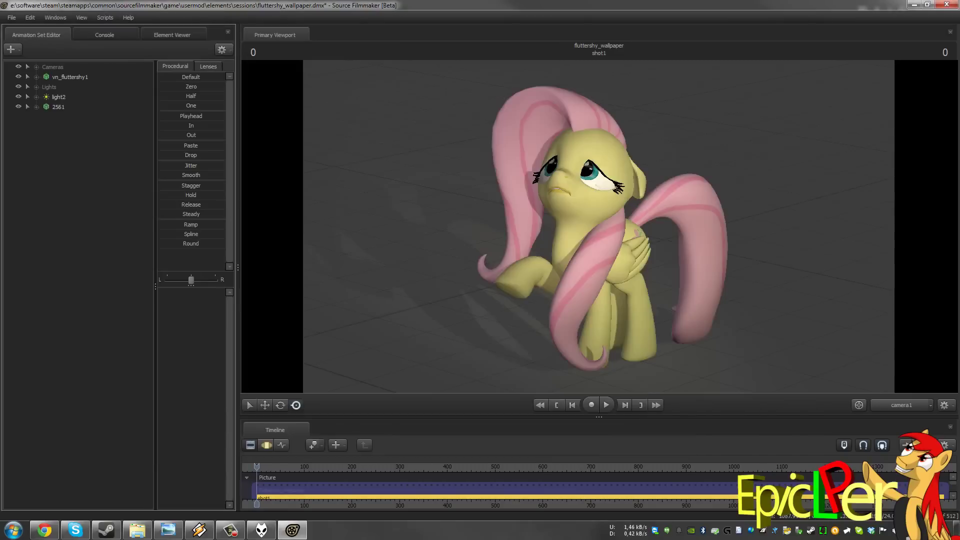
# - Move the 2561 model behind the pony so that its blue surface fills the whole camera background
pyautogui.click(58, 106)
pyautogui.press('F3')
pyautogui.press('e')
pyautogui.press('Tab')
pyautogui.press('w')
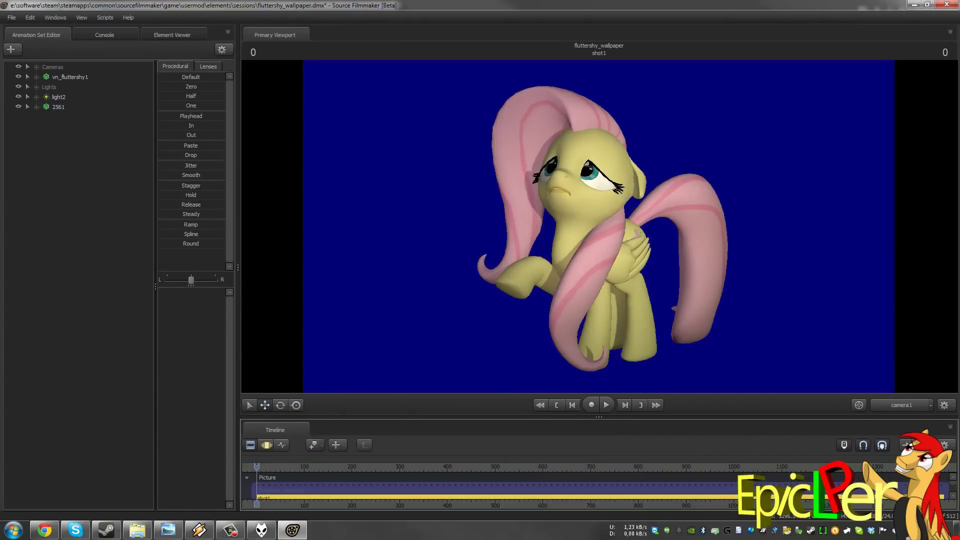
# - Set up a 2160p movie export with a custom frame duration starting at 0 and 512 depth-of-field samples
pyautogui.click(11, 17)
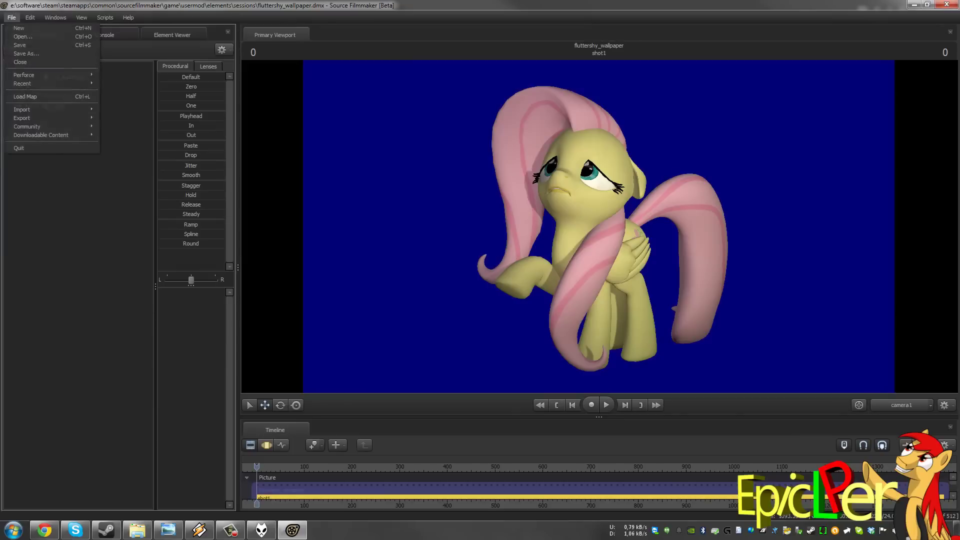
pyautogui.click(60, 129)
pyautogui.click(357, 306)
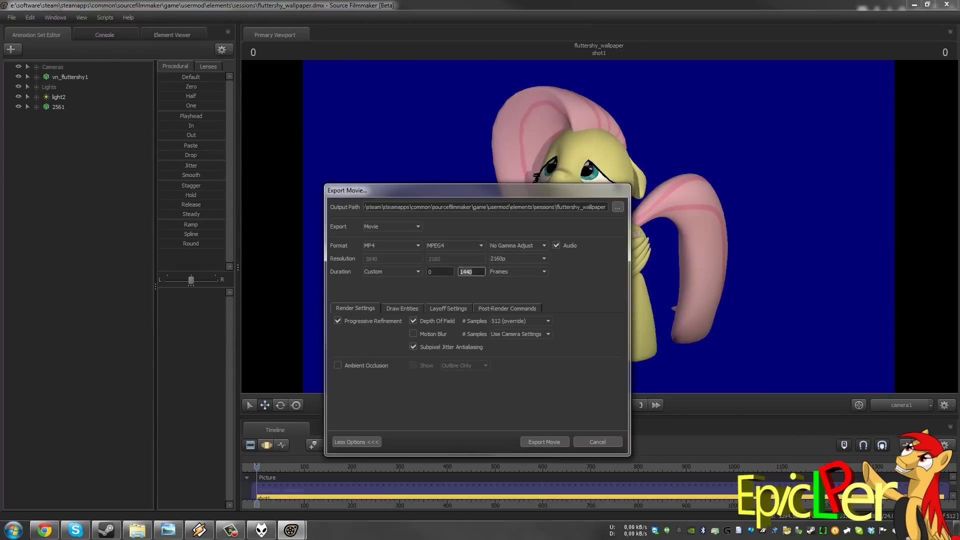
pyautogui.click(509, 376)
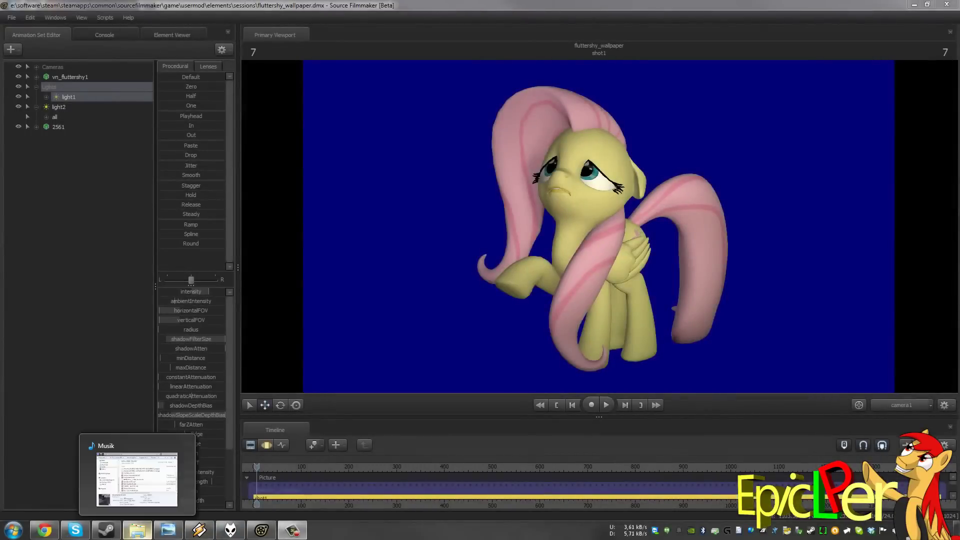
# - Switch to the file explorer and delete "flutter sad test.png" from the desktop
pyautogui.click(137, 530)
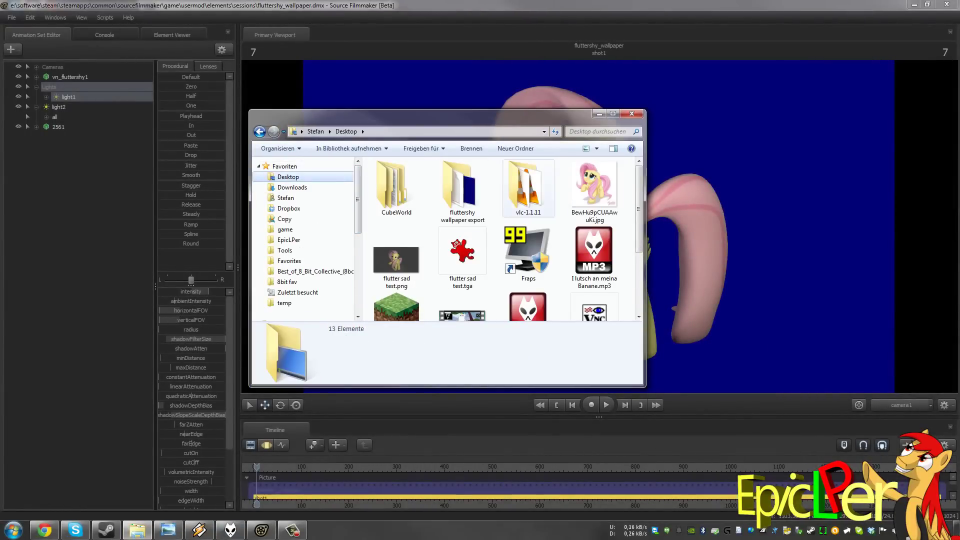
pyautogui.click(396, 259)
pyautogui.press('Delete')
# - Open the "fluttershy wallpaper export" folder and look through its last rendered frames in the image viewer
pyautogui.doubleClick(462, 191)
pyautogui.doubleClick(562, 249)
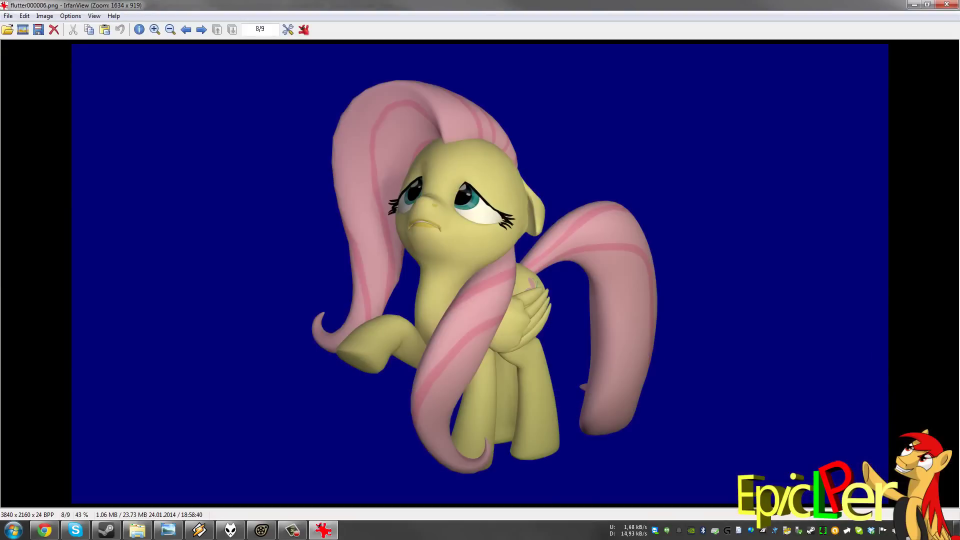
pyautogui.press('Right')
pyautogui.press('Right')
pyautogui.press('Escape')
pyautogui.press('Escape')
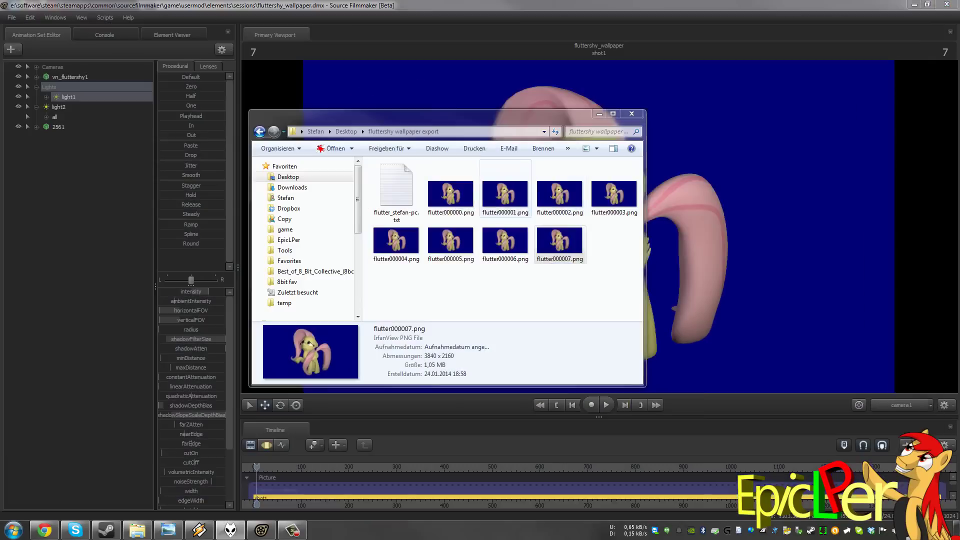
# - Open flutter000007.png from the export folder in GIMP
pyautogui.rightClick(561, 249)
pyautogui.moveTo(615, 332)
pyautogui.click(765, 332)
pyautogui.hotkey('alt', 'Tab')
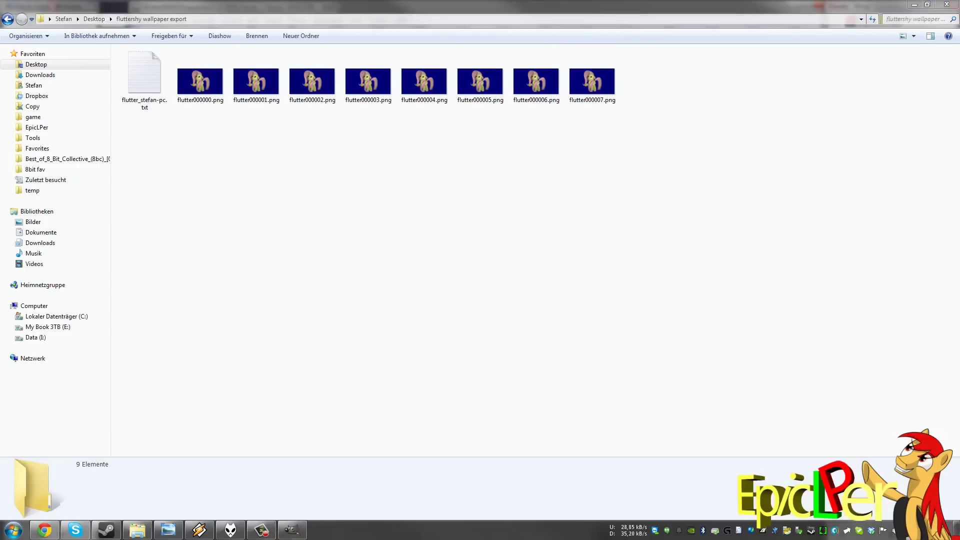
pyautogui.click(293, 473)
# - Select the blue background around the pony with the Fuzzy Select tool and add the enclosed area between the mane and legs
pyautogui.click(68, 35)
pyautogui.click(336, 285)
pyautogui.keyDown('ctrl'); pyautogui.scroll(2, 428, 271); pyautogui.keyUp('ctrl')
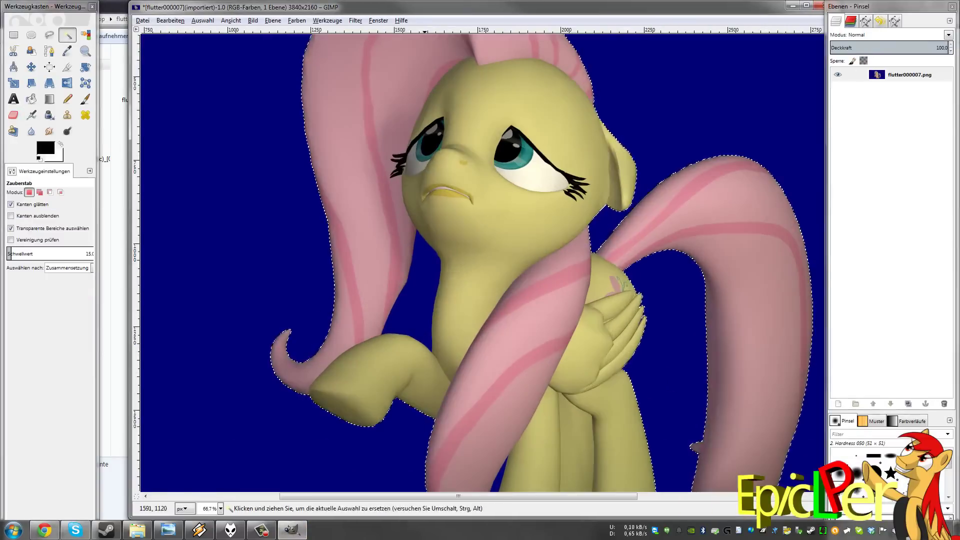
pyautogui.scroll(-3, 428, 272)
pyautogui.keyDown('shift'); pyautogui.click(499, 350); pyautogui.keyUp('shift')
pyautogui.keyDown('ctrl'); pyautogui.scroll(-1, 505, 357); pyautogui.keyUp('ctrl')
# - Shrink the background selection, then grow it to fit closely around the pony's outline
pyautogui.click(202, 20)
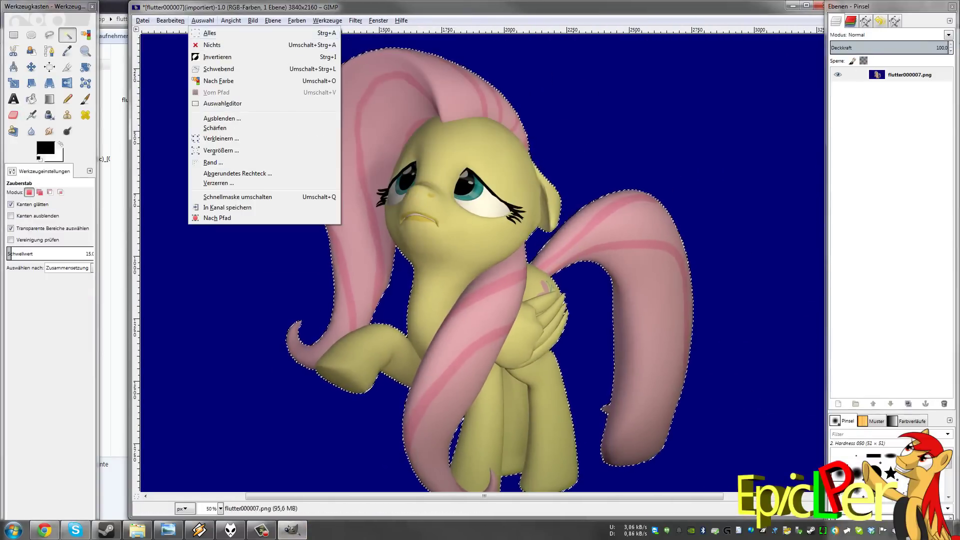
pyautogui.click(221, 138)
pyautogui.click(133, 95)
pyautogui.click(202, 20)
pyautogui.click(217, 150)
pyautogui.click(88, 84)
pyautogui.keyDown('ctrl'); pyautogui.scroll(3, 387, 309); pyautogui.keyUp('ctrl')
pyautogui.keyDown('ctrl'); pyautogui.scroll(-3, 395, 310); pyautogui.keyUp('ctrl')
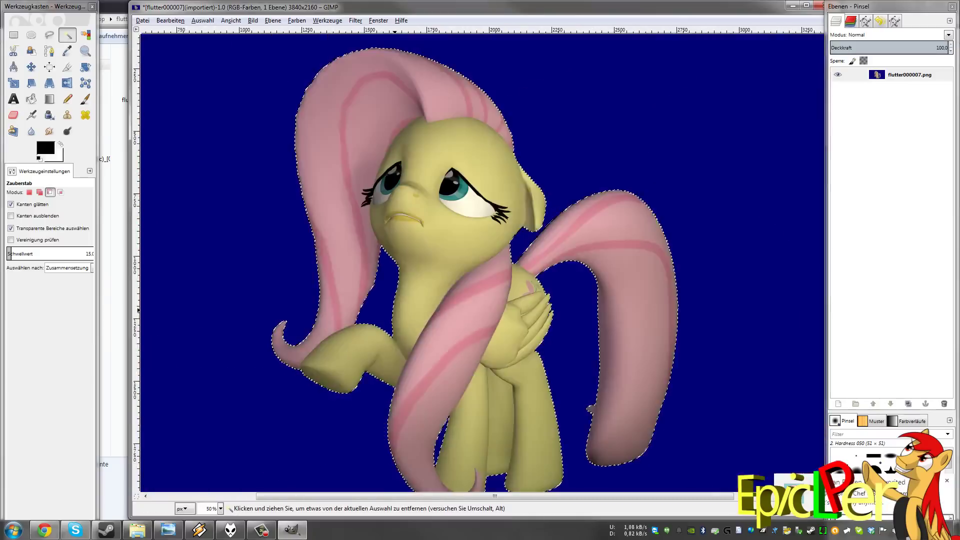
pyautogui.moveTo(395, 310); pyautogui.dragTo(459, 255, button='middle')
# - Add an alpha channel to the flutter000007.png layer and delete the selected blue background to transparency
pyautogui.press('Delete')
pyautogui.hotkey('ctrl', 'z')
pyautogui.rightClick(906, 79)
pyautogui.click(850, 299)
pyautogui.press('Delete')
pyautogui.keyDown('ctrl'); pyautogui.scroll(-1, 577, 260); pyautogui.keyUp('ctrl')
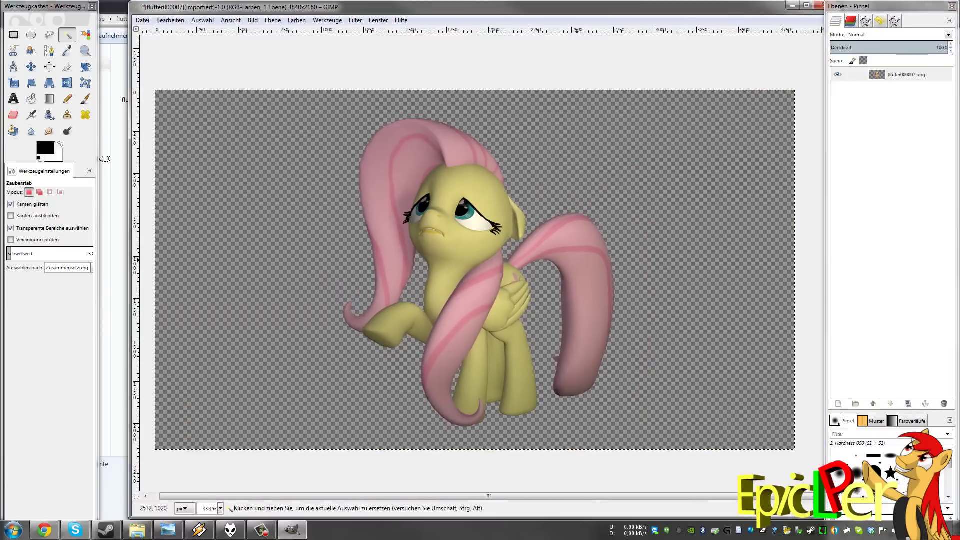
# - Crop the image to the pony's outline and export it over flutter000007.png
pyautogui.moveTo(578, 259); pyautogui.dragTo(581, 260, button='middle')
pyautogui.click(252, 20)
pyautogui.press('Return')
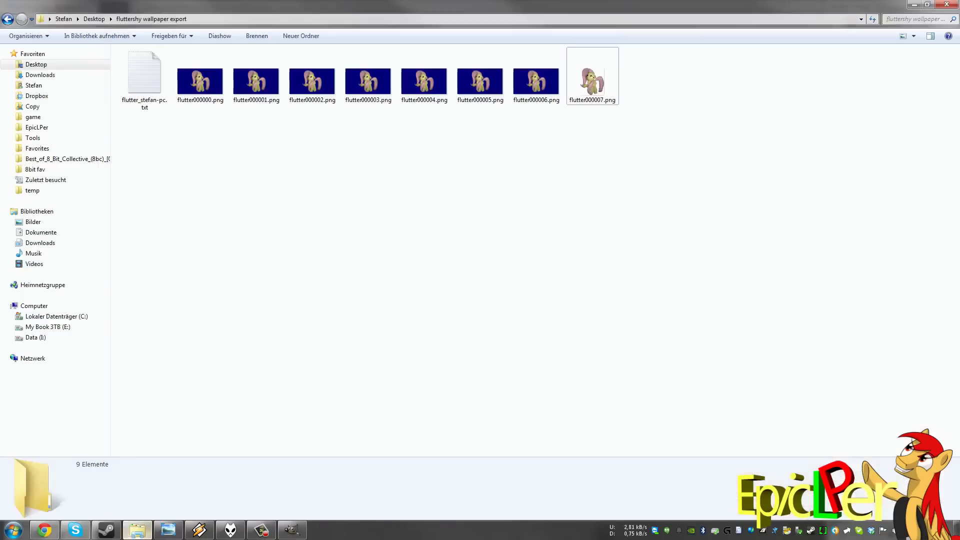
# - Open the exported flutter000007.png in the image viewer and inspect the cut-out's edges up close
pyautogui.press('Return')
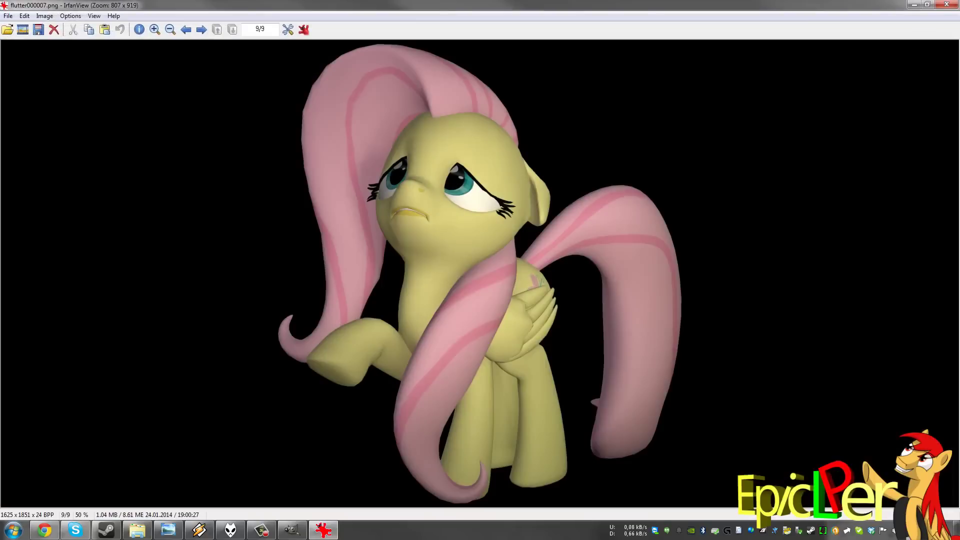
pyautogui.keyDown('ctrl'); pyautogui.scroll(9, 480, 273); pyautogui.keyUp('ctrl')
pyautogui.keyDown('ctrl'); pyautogui.scroll(-9, 480, 273); pyautogui.keyUp('ctrl')
pyautogui.keyDown('ctrl'); pyautogui.scroll(15, 479, 273); pyautogui.keyUp('ctrl')
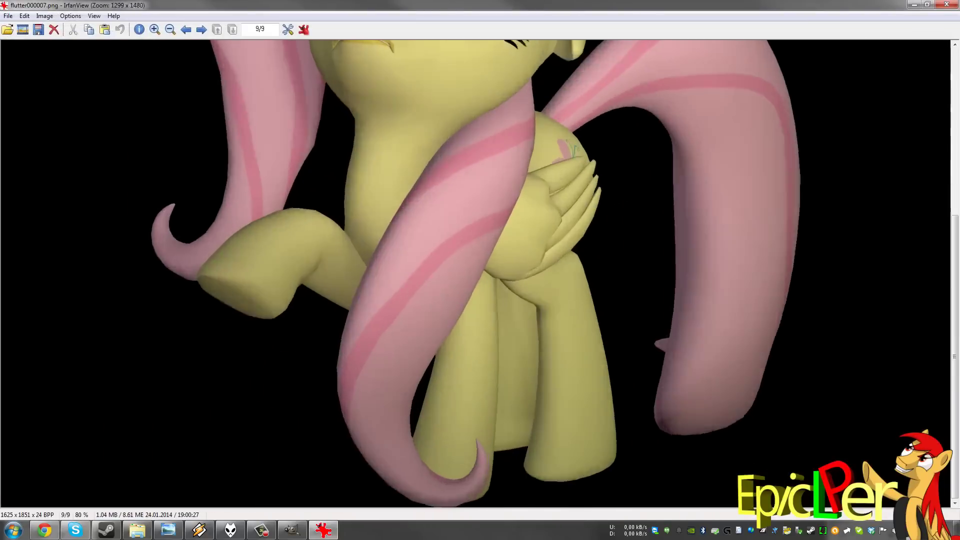
pyautogui.keyDown('ctrl'); pyautogui.scroll(-7, 480, 274); pyautogui.keyUp('ctrl')
pyautogui.keyDown('ctrl'); pyautogui.scroll(-4, 479, 274); pyautogui.keyUp('ctrl')
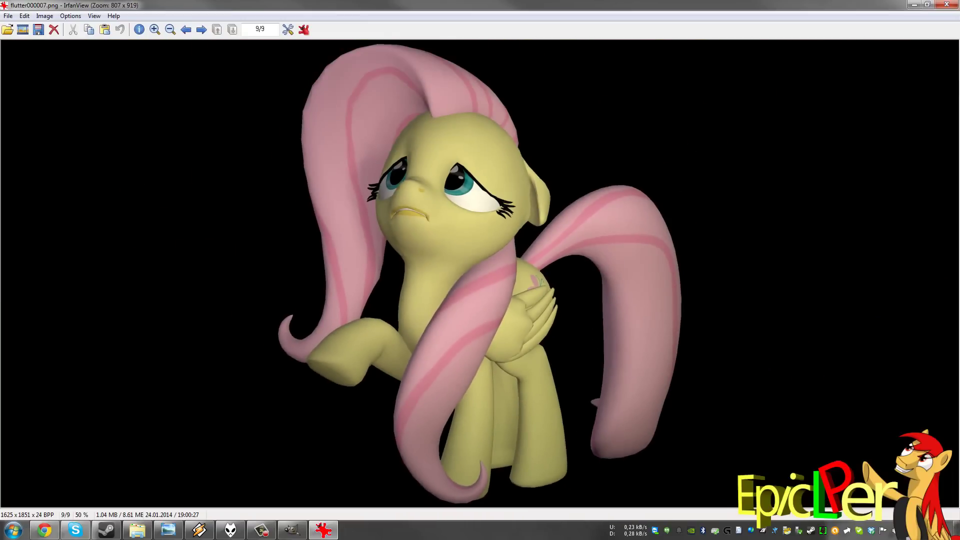
pyautogui.press('Escape')
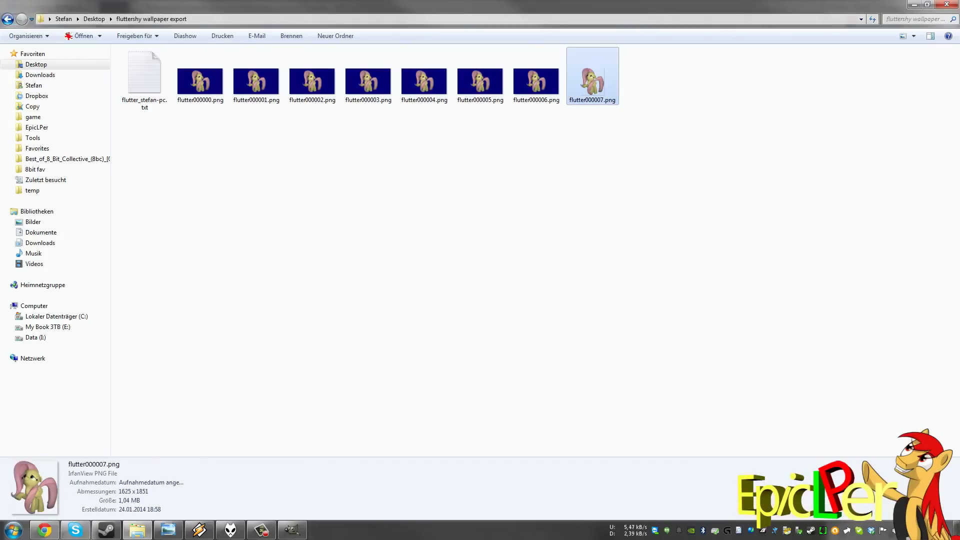